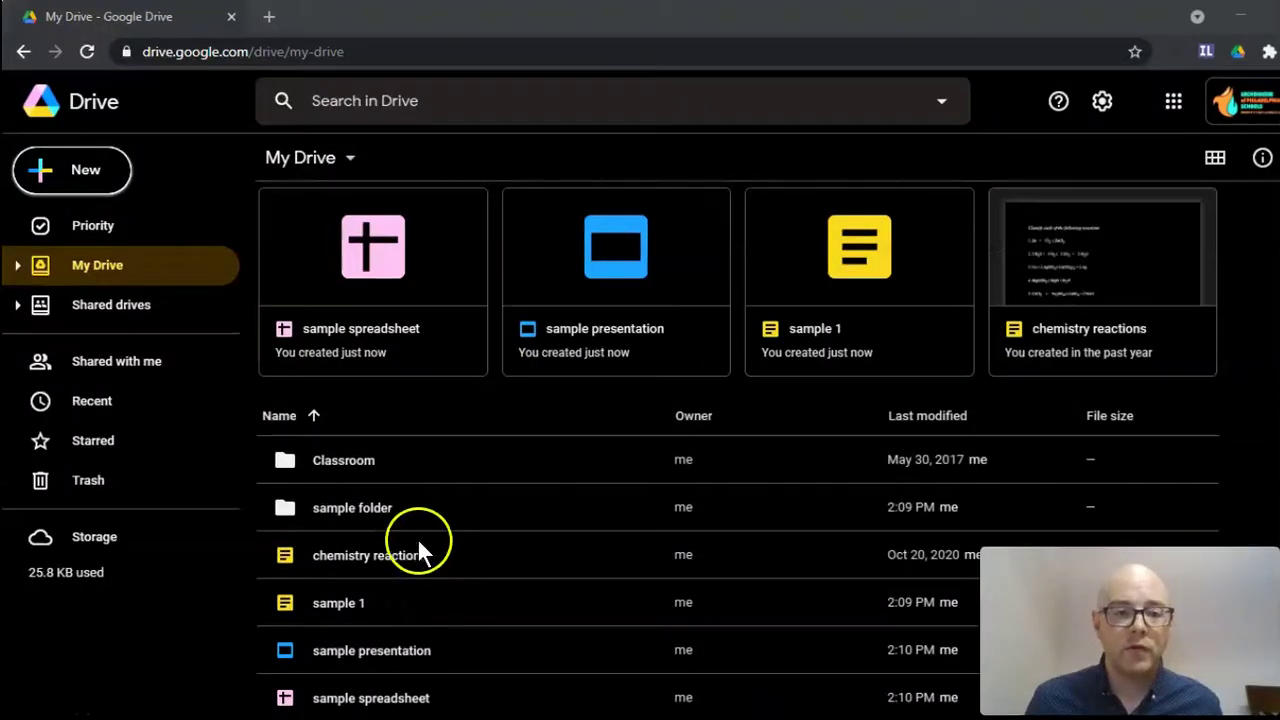
Select the five My Drive items from Classroom down to sample presentation.
left_click(424, 463)
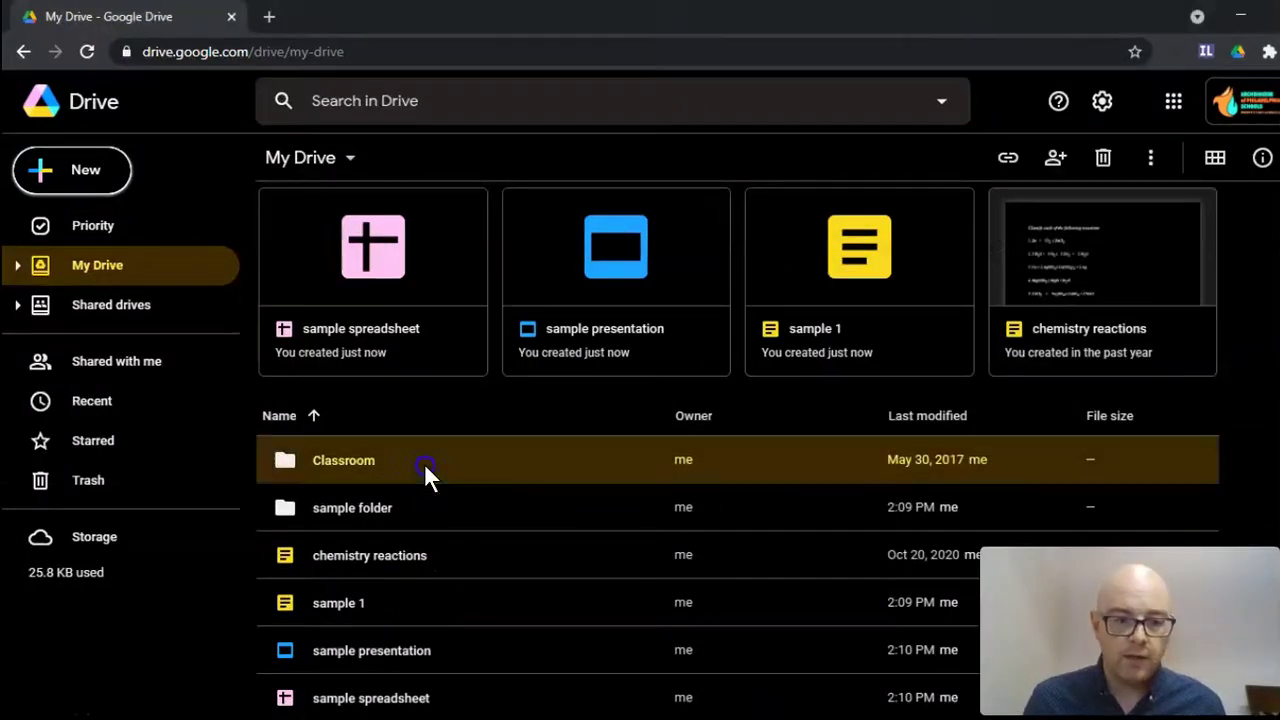
left_click(438, 645)
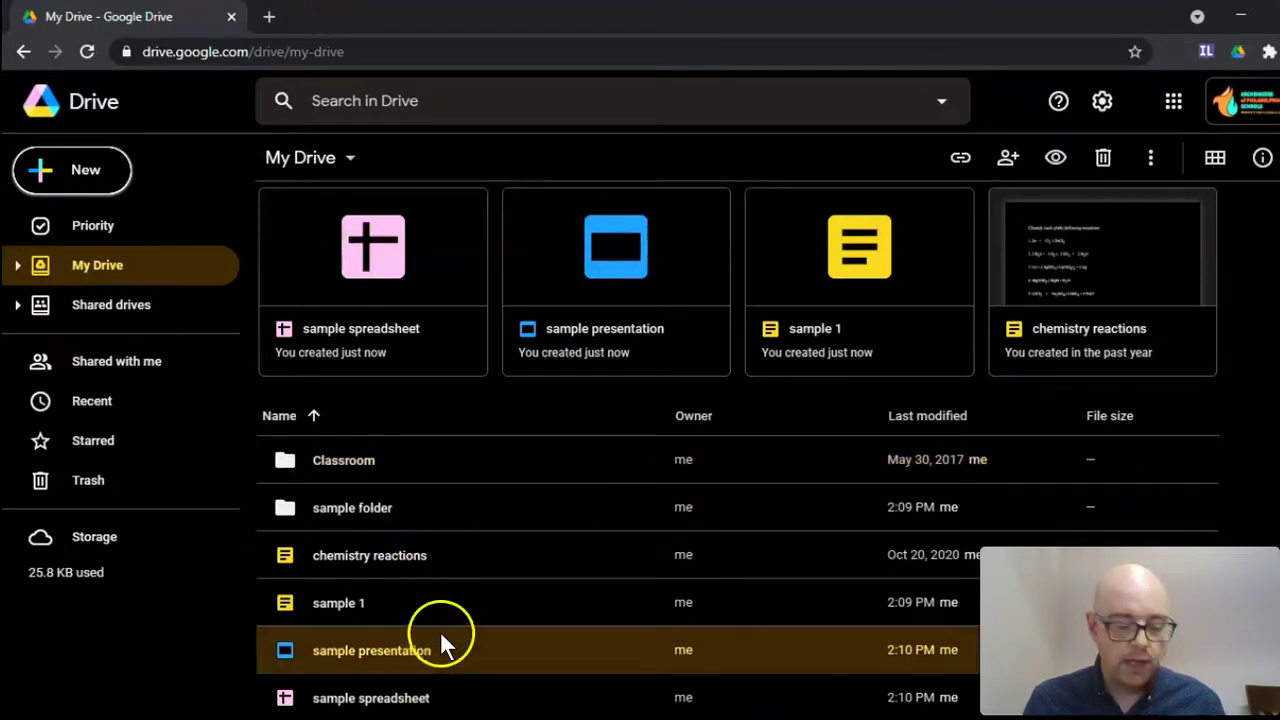
left_click(442, 511, "ctrl")
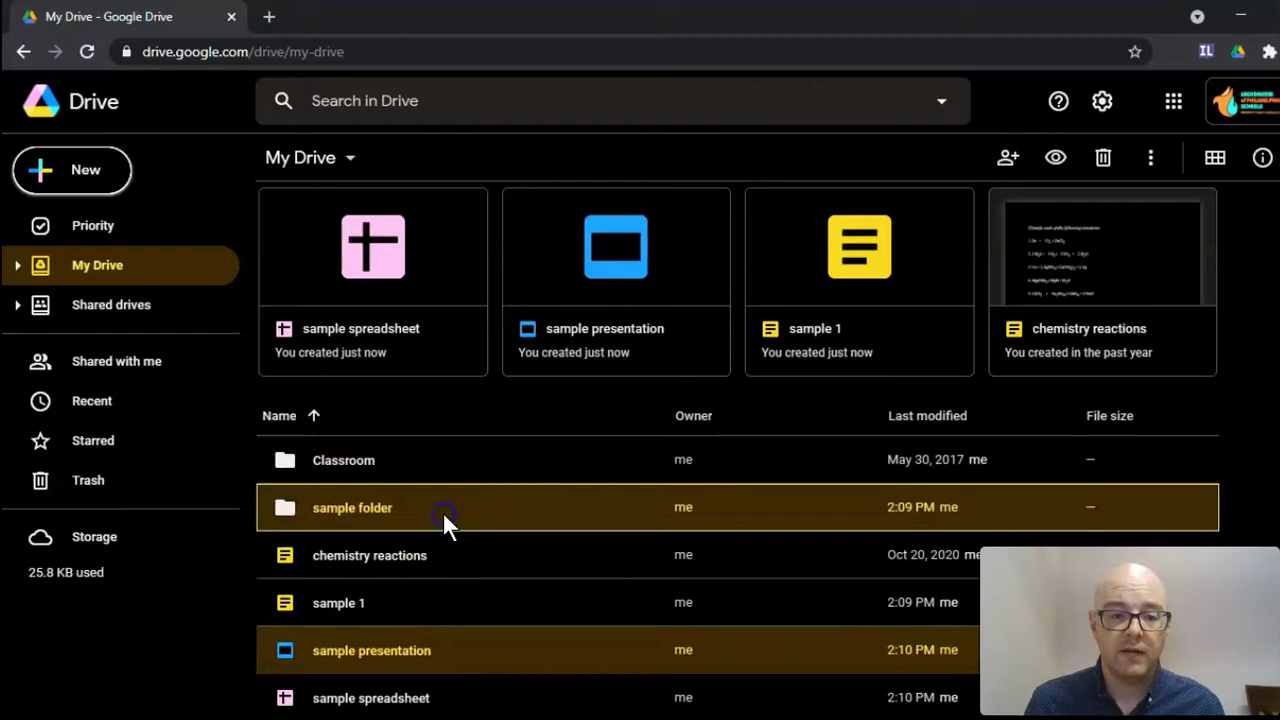
left_click(472, 462)
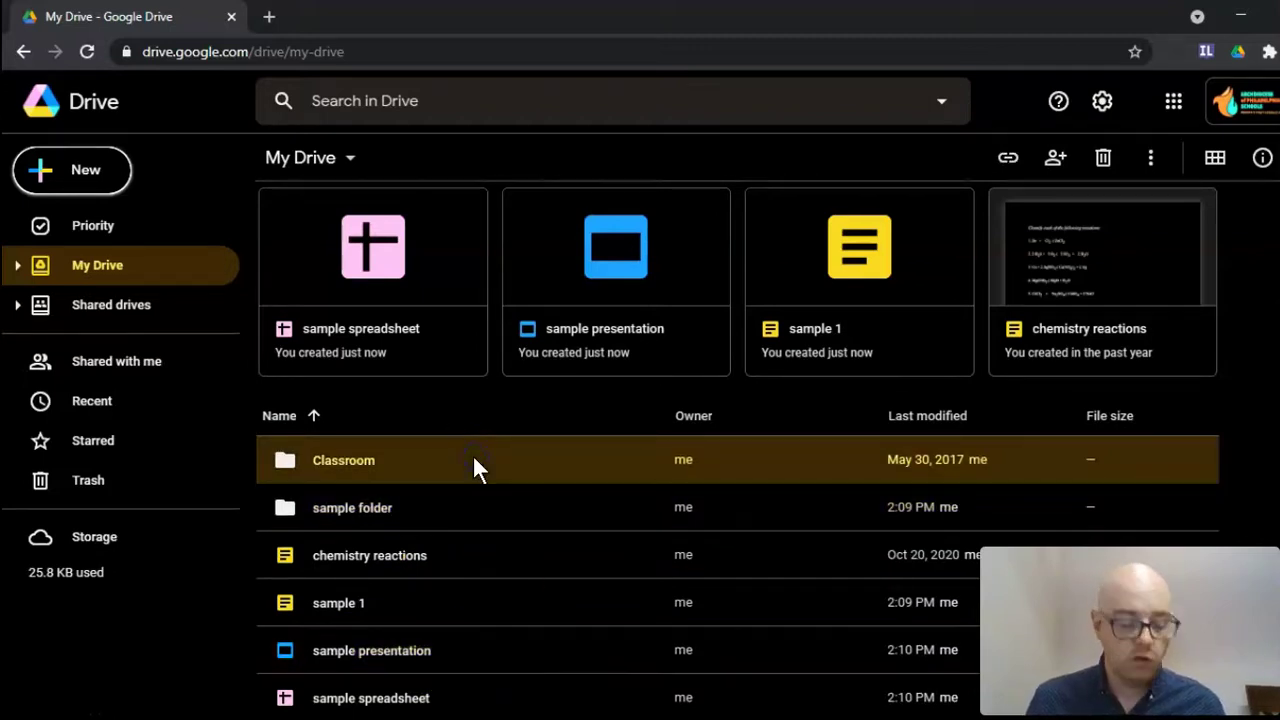
left_click(470, 650, "shift")
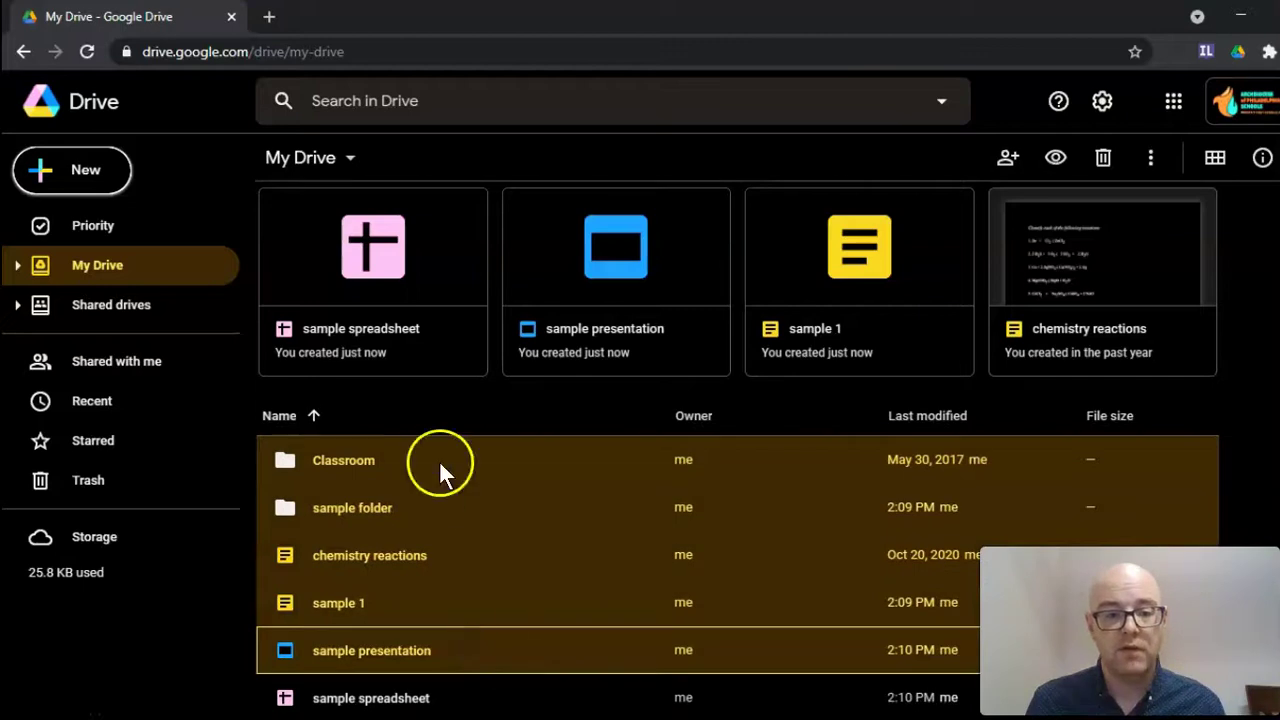
left_click_drag(1237, 668, 423, 434)
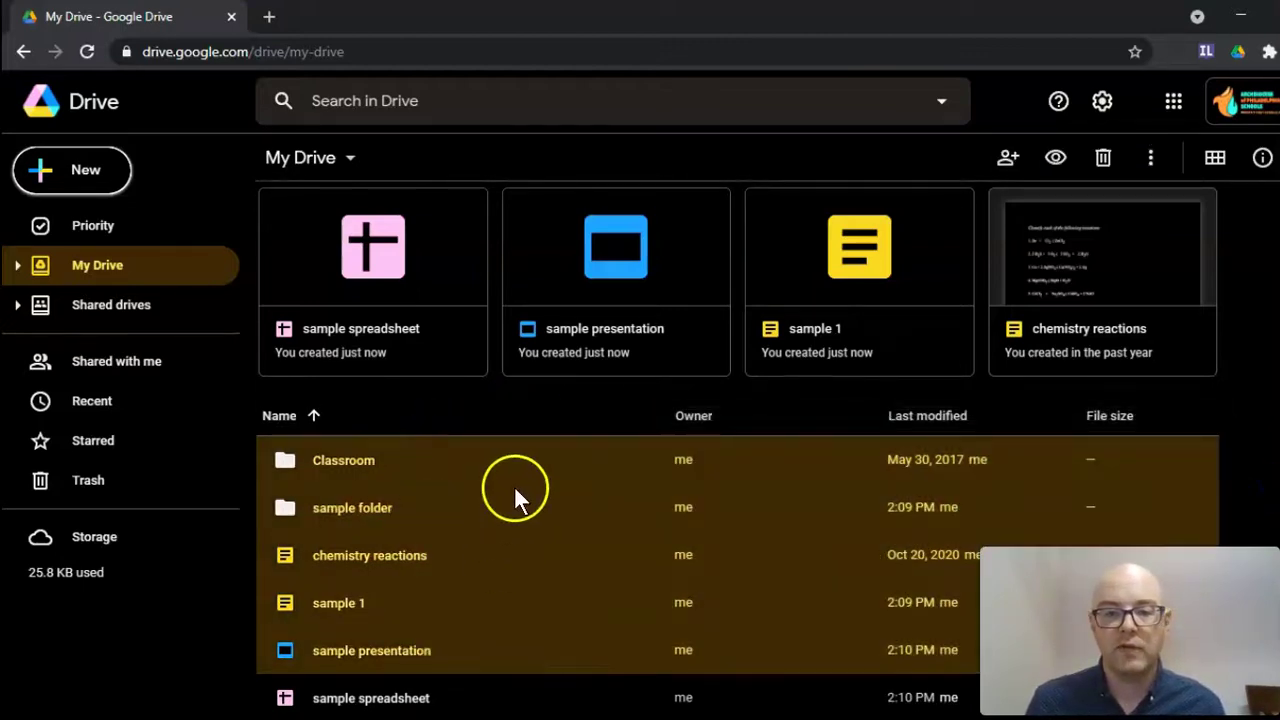
left_click(472, 459)
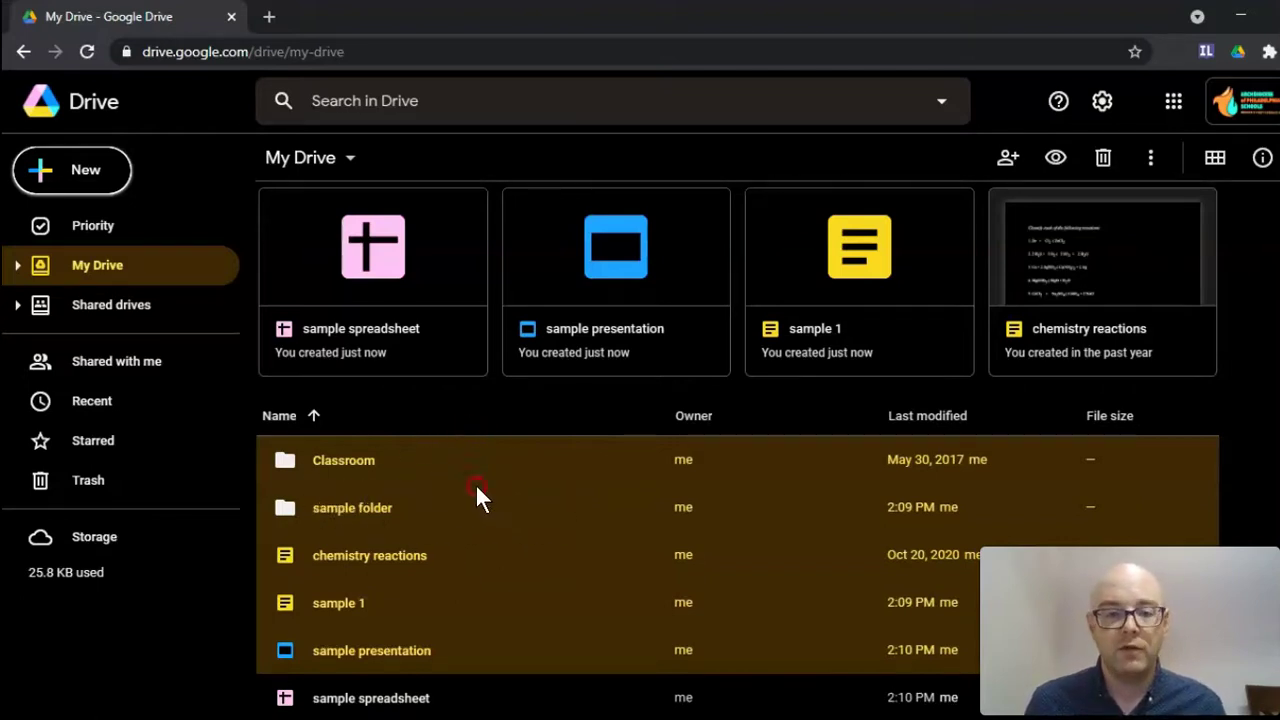
Review the Download and More actions options for the selection, then open the Transfer your content page.
right_click(477, 494)
left_click(550, 418)
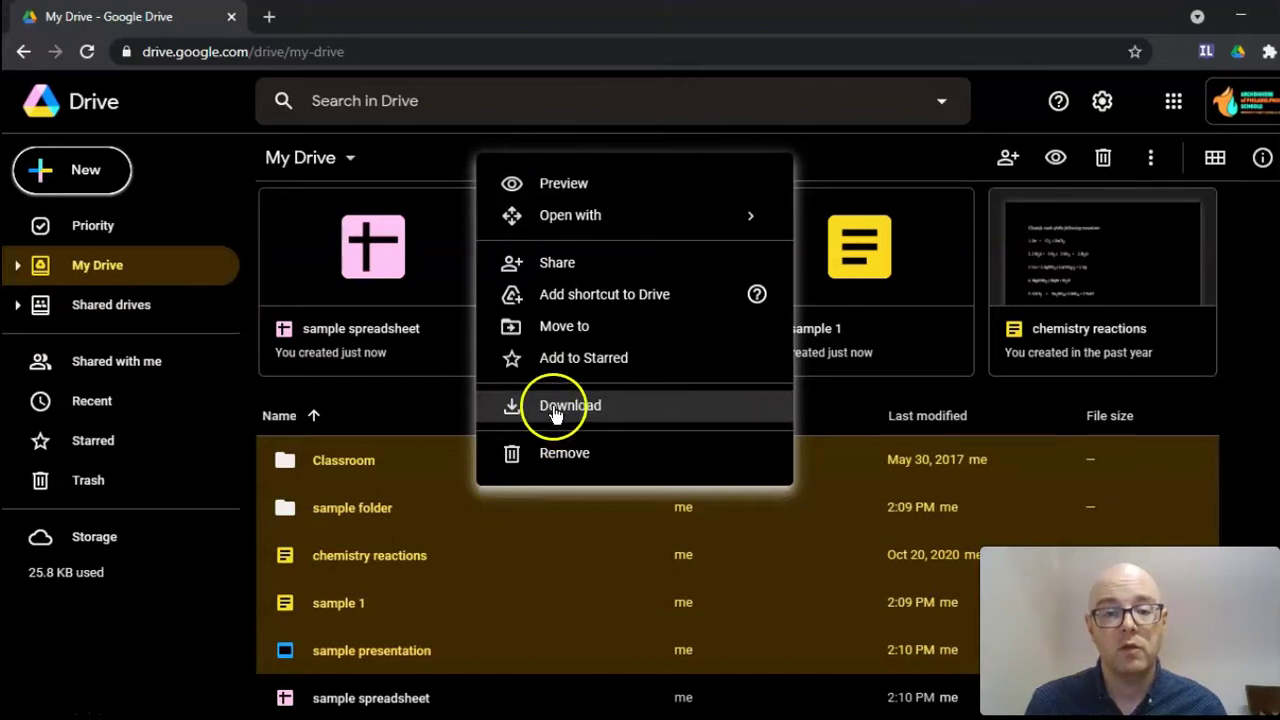
left_click(1153, 170)
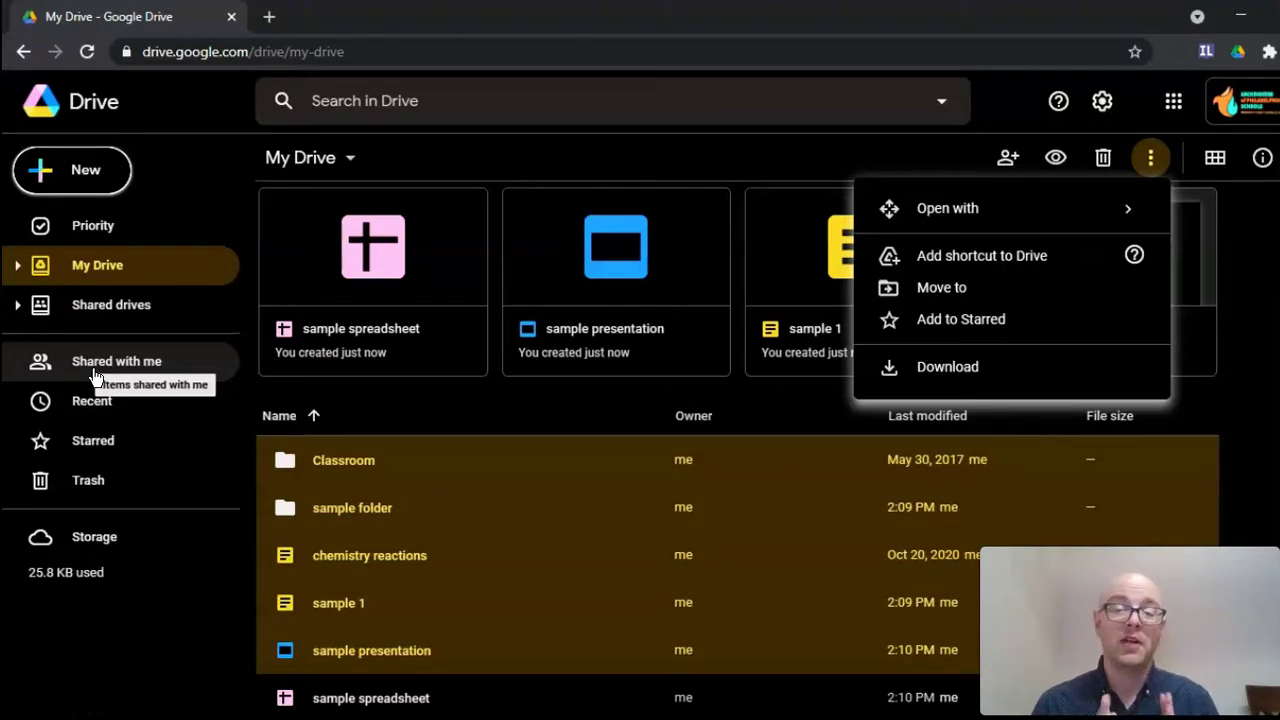
left_click(84, 371)
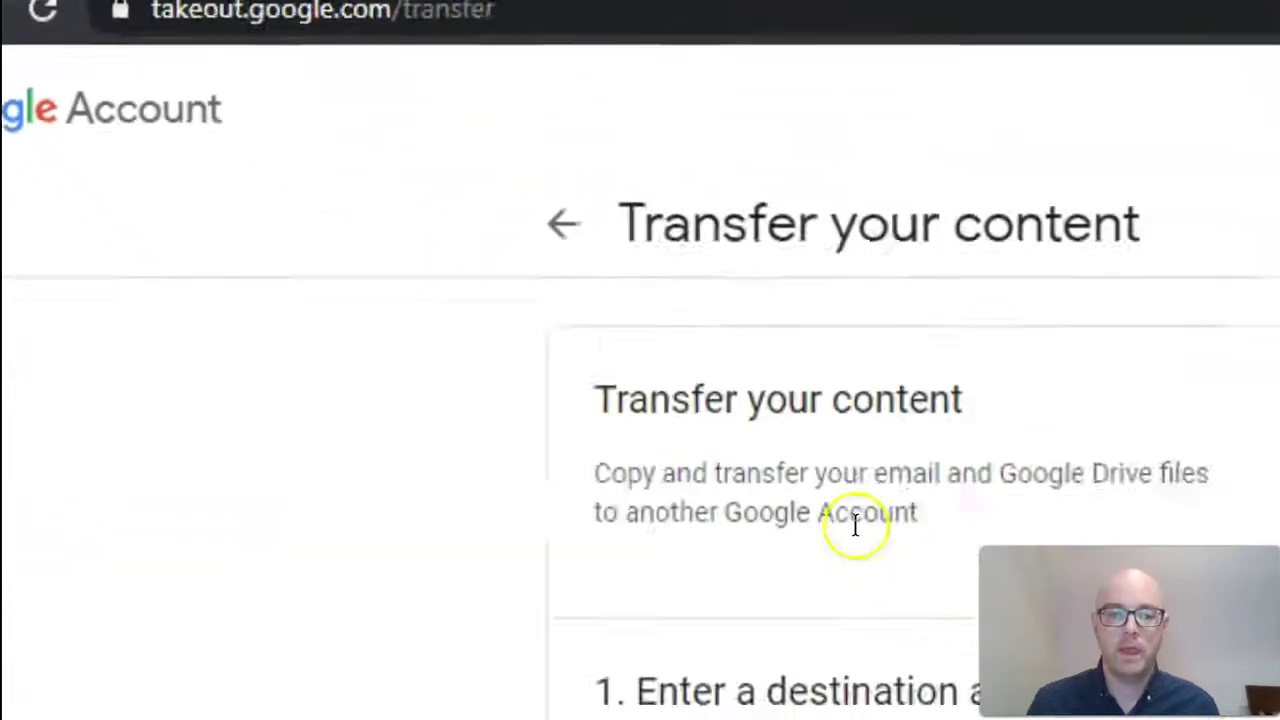
Enter the destination account's email address in the step 1 field.
scroll(432, 410, "down", 3)
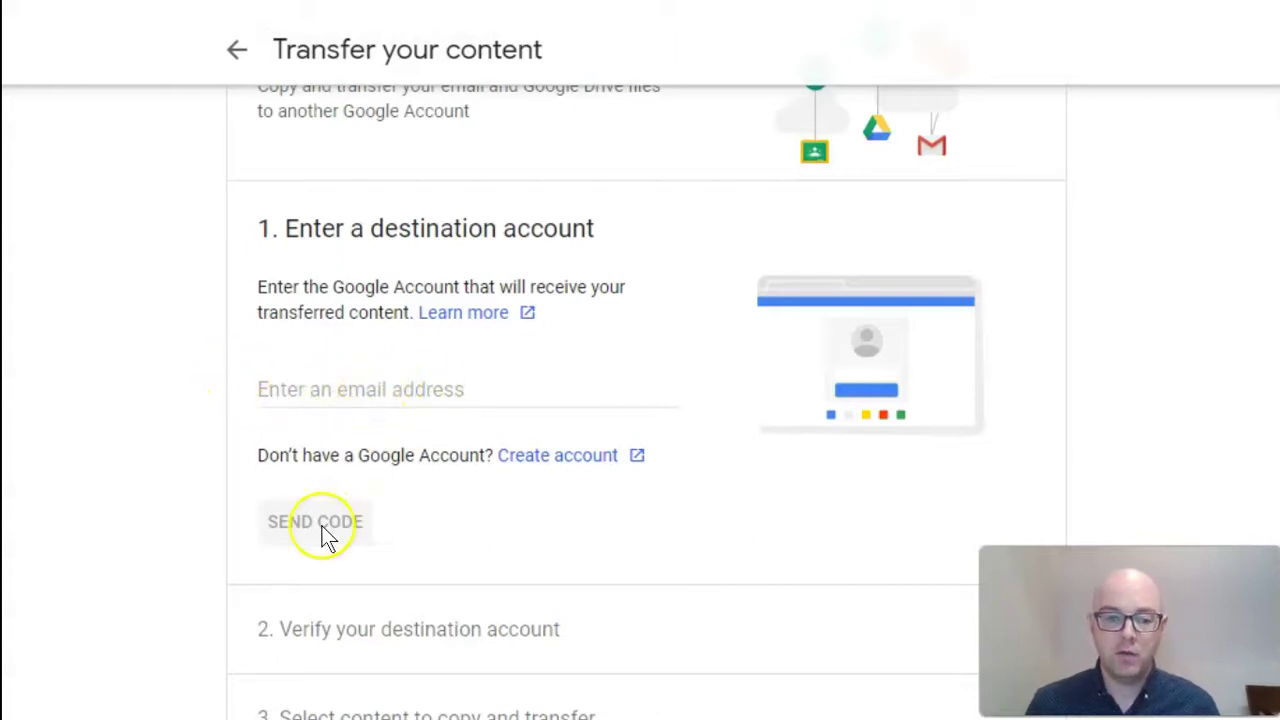
left_click(340, 390)
type("sdf@asd")
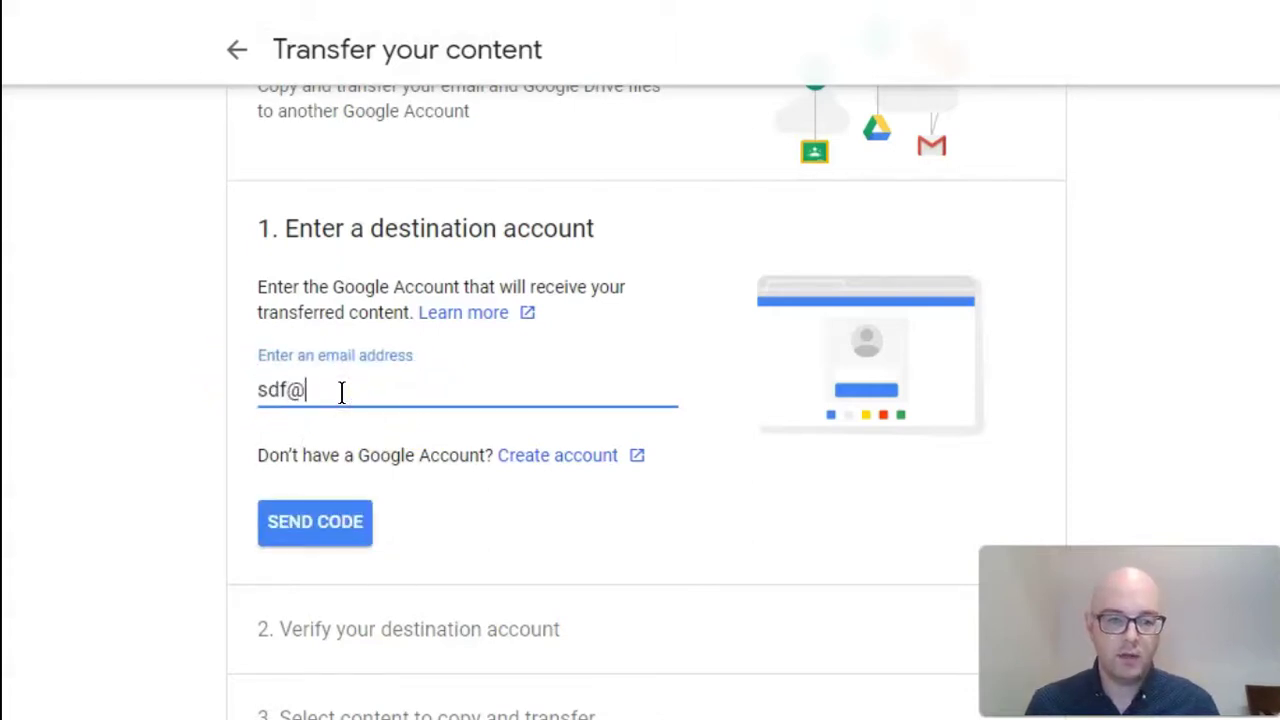
Send the verification code and start transferring Drive and Gmail to the destination account.
left_click(330, 526)
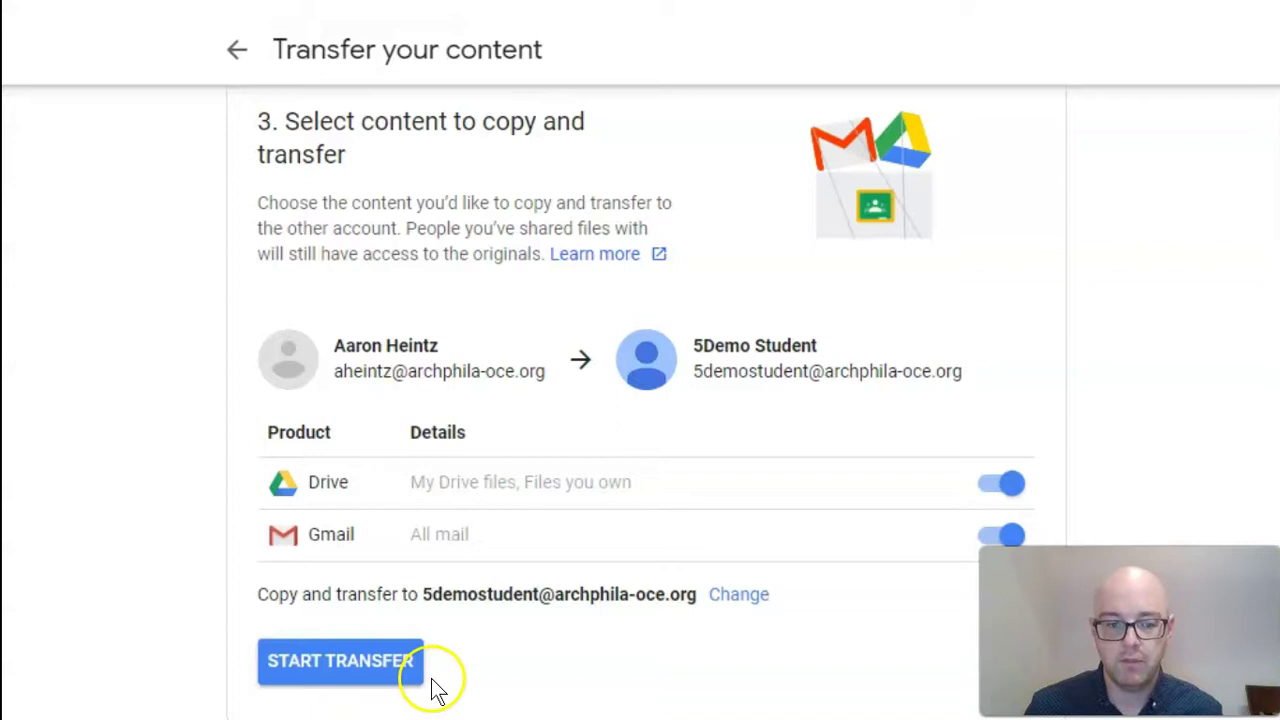
left_click(412, 664)
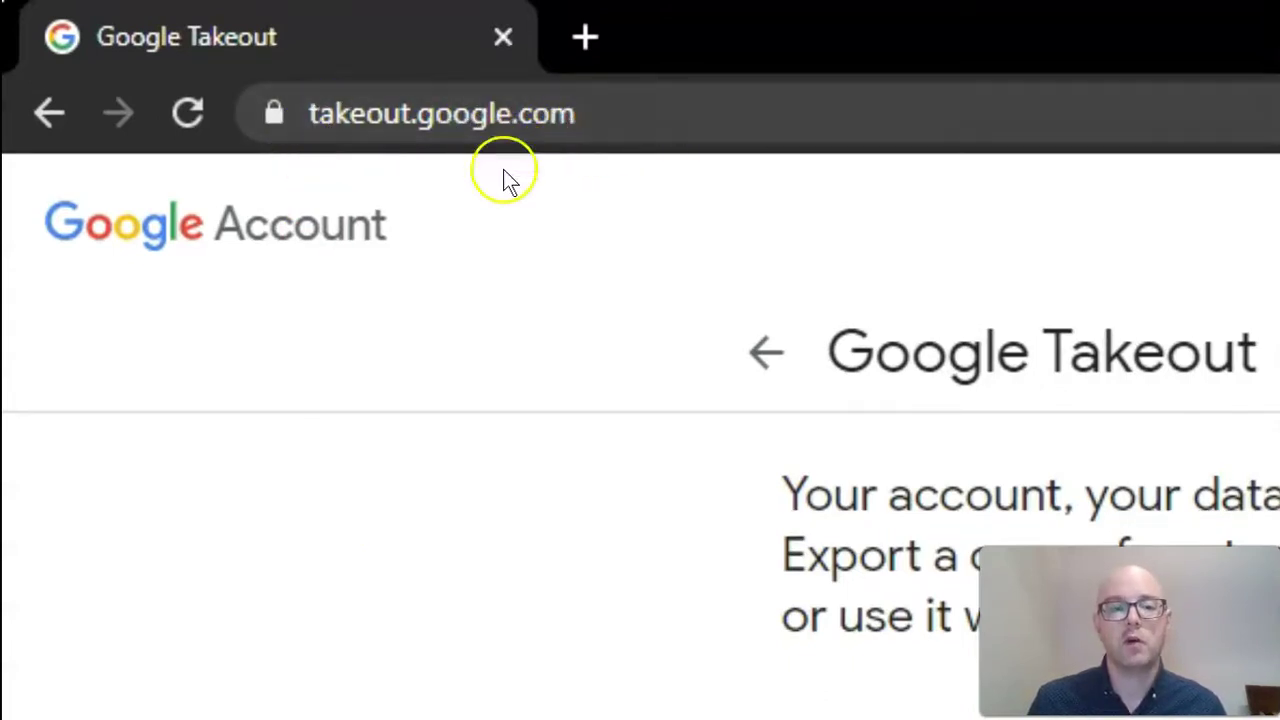
scroll(90, 400, "down", 2)
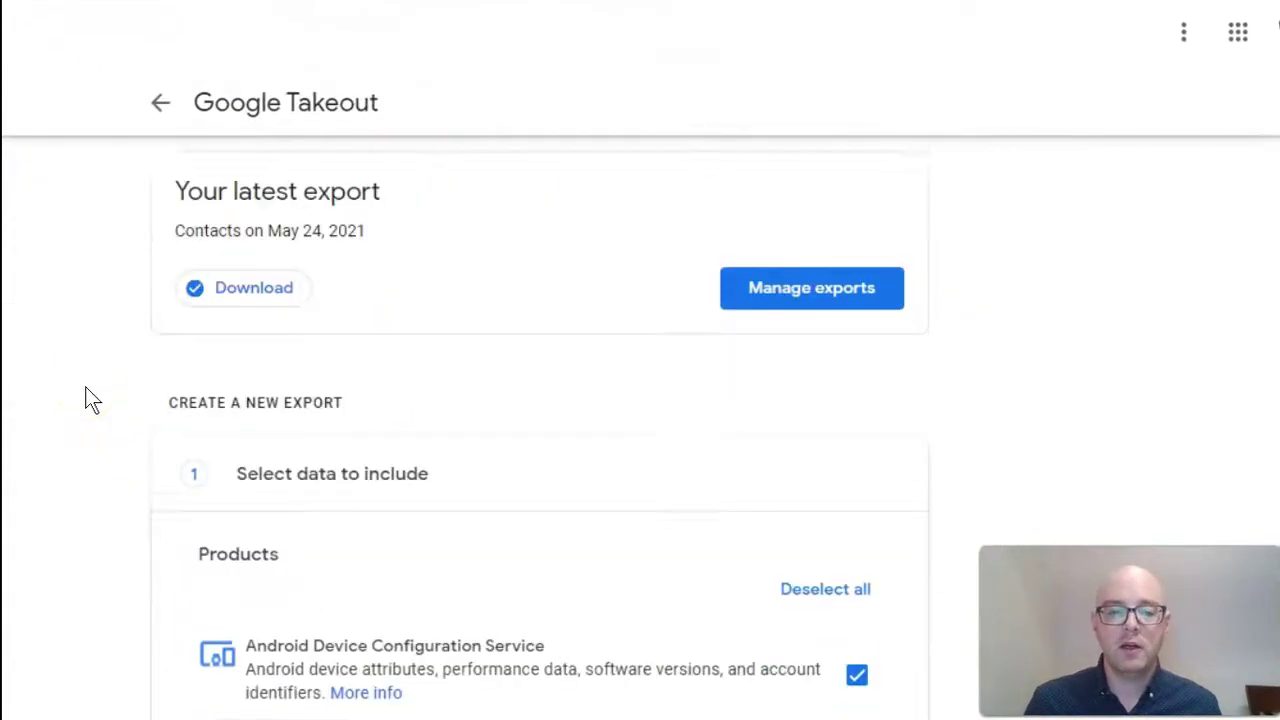
scroll(88, 400, "down", 4)
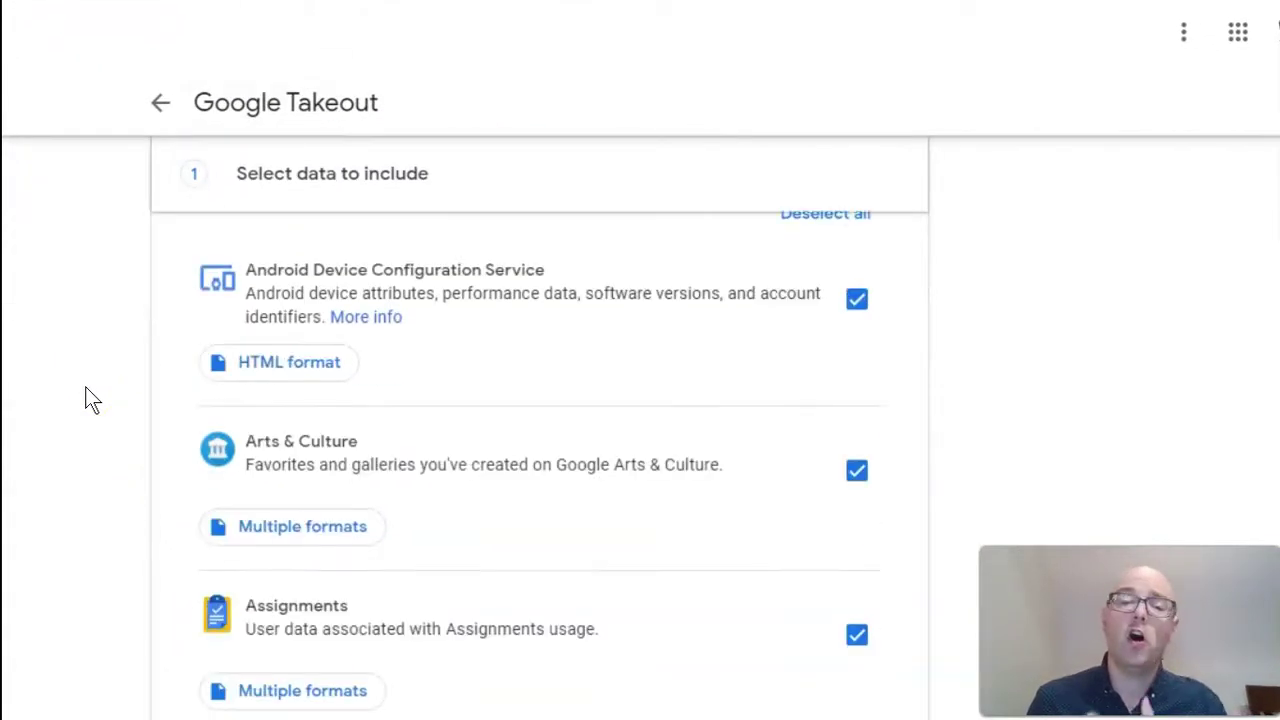
scroll(88, 400, "down", 2)
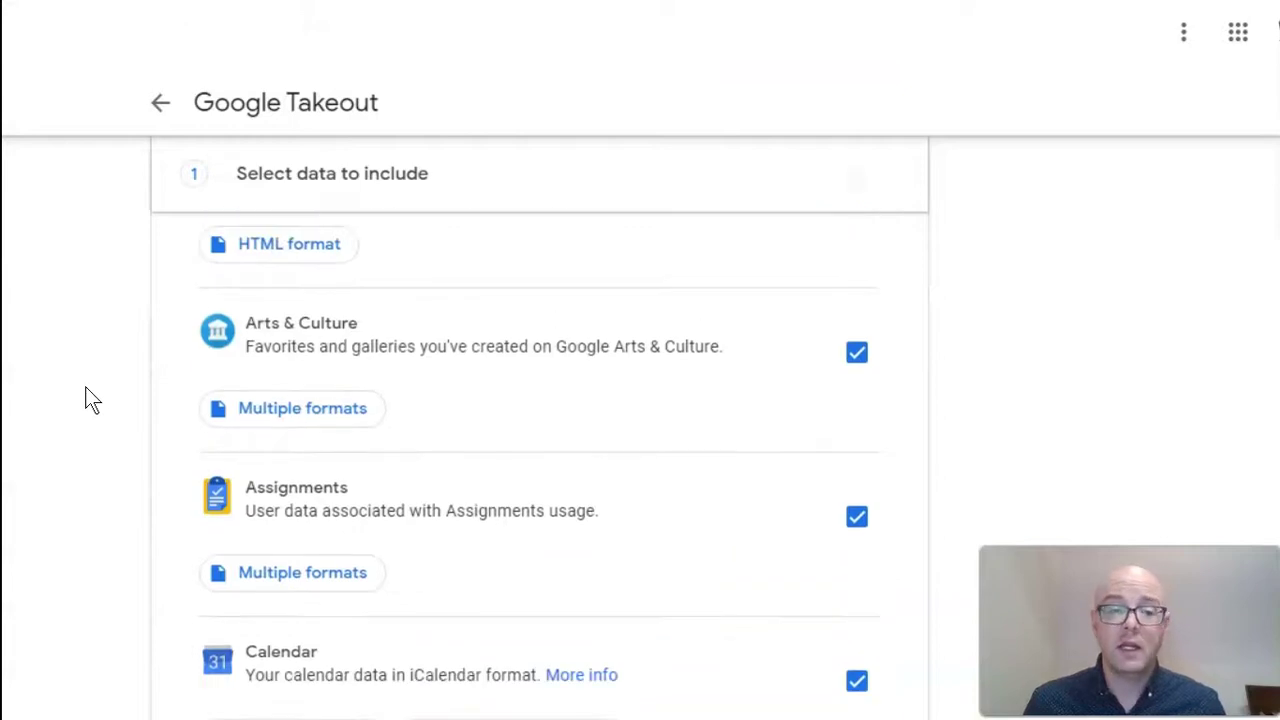
scroll(87, 400, "down", 2)
scroll(430, 380, "down", 1)
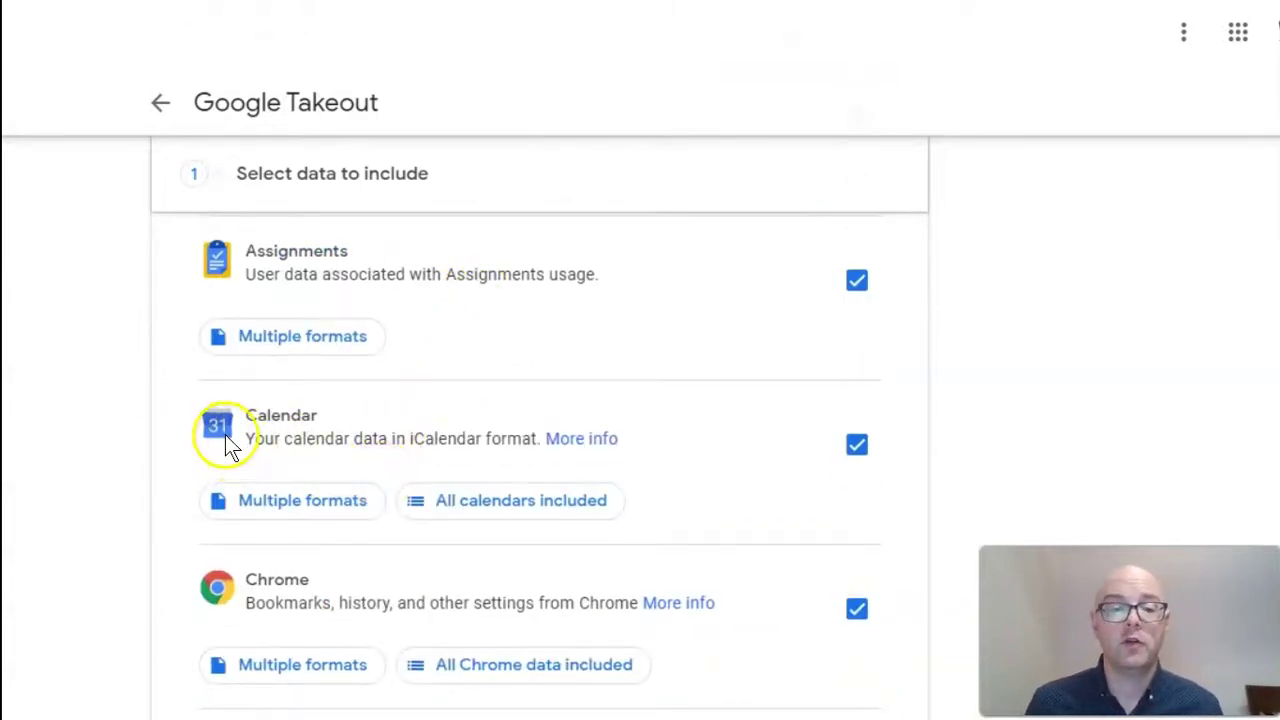
scroll(357, 434, "down", 1)
scroll(322, 474, "down", 5)
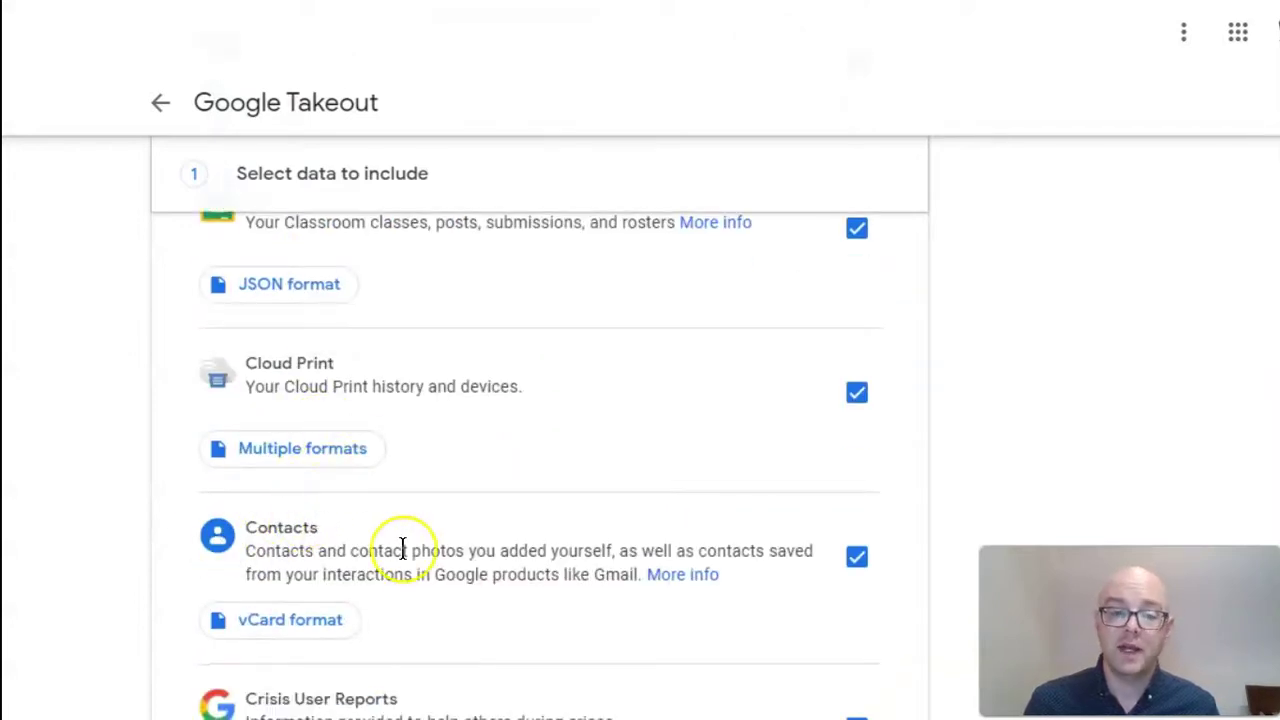
scroll(400, 540, "down", 2)
scroll(400, 537, "down", 8)
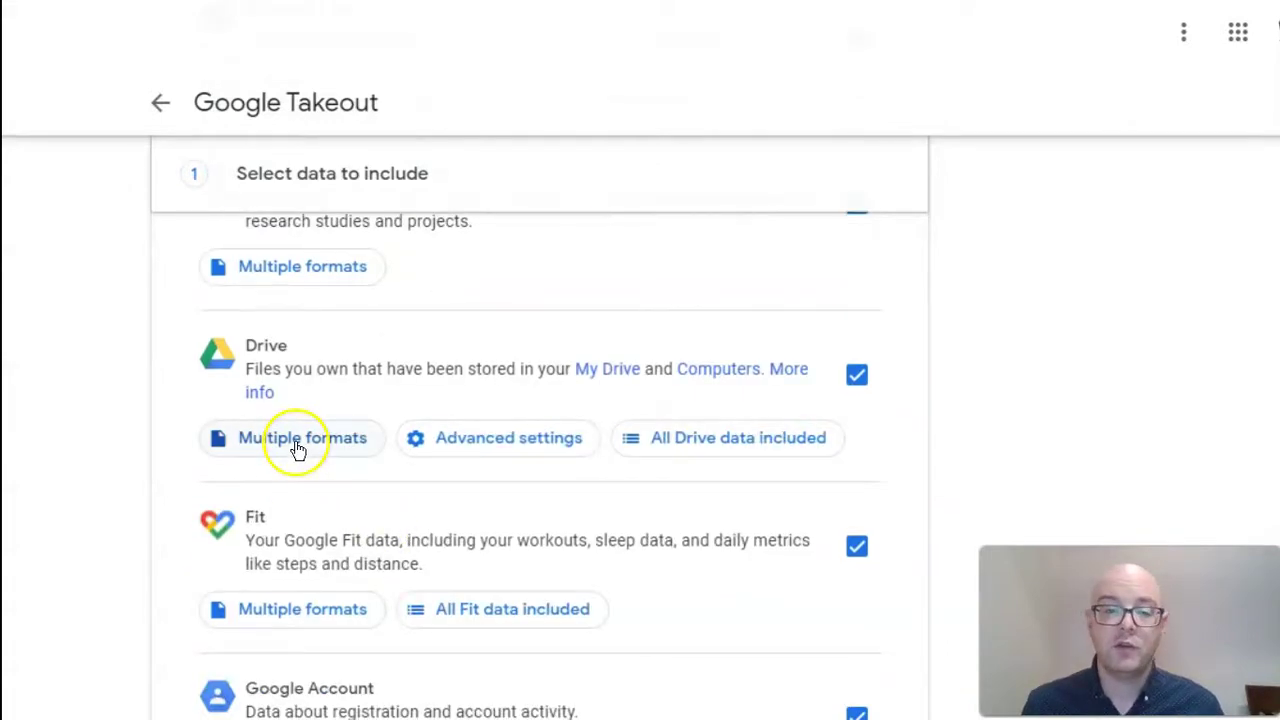
Keep DOCX, JPG, PPTX and XLSX as the Drive export formats without changes.
left_click(287, 449)
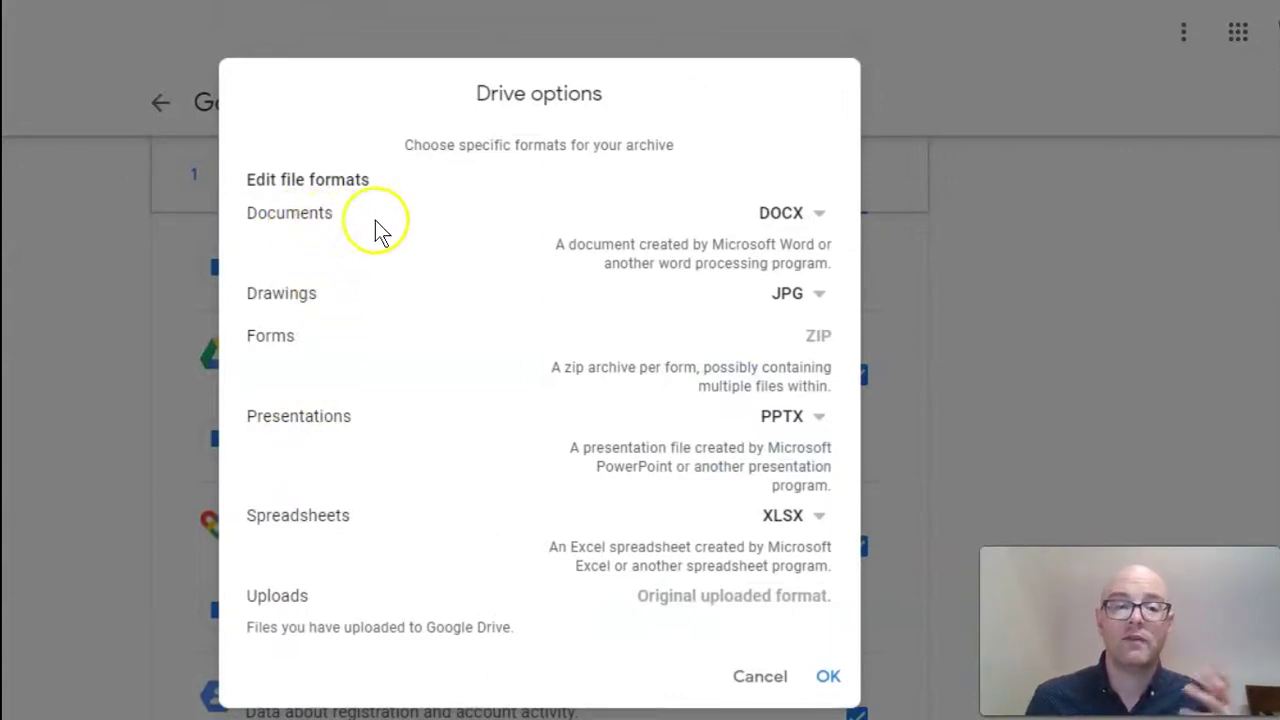
left_click(810, 218)
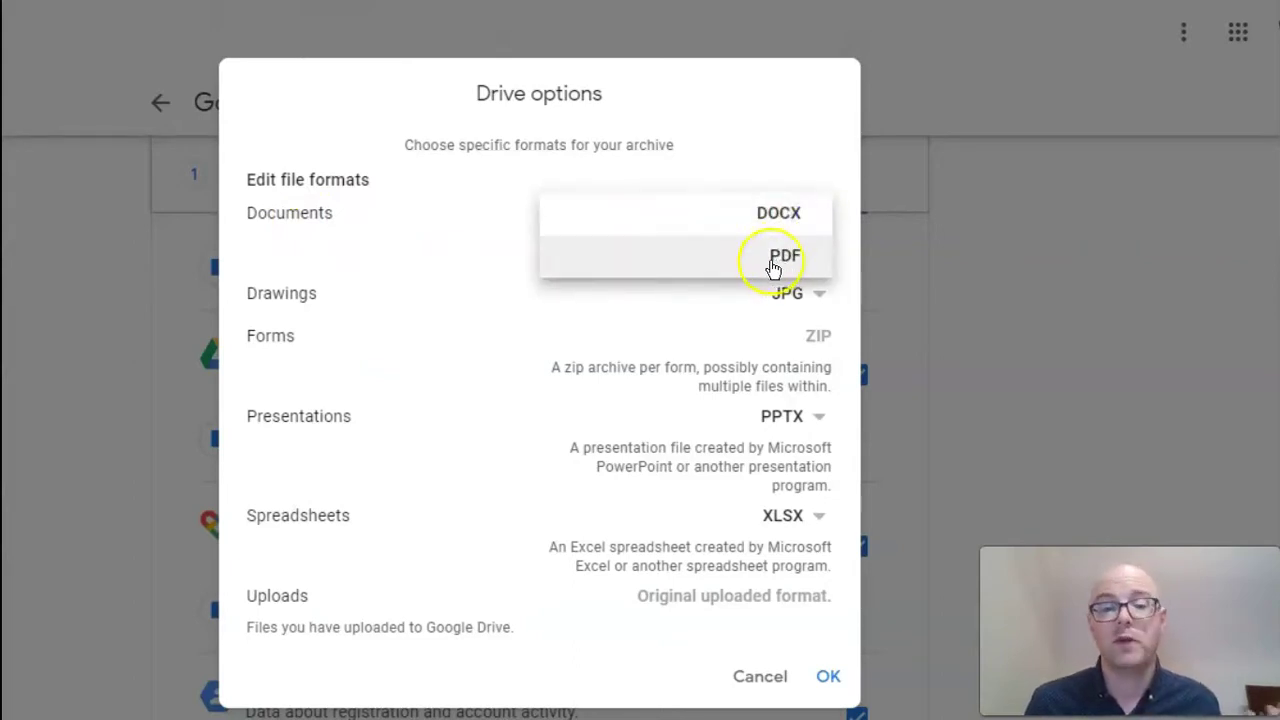
left_click(443, 262)
left_click(786, 294)
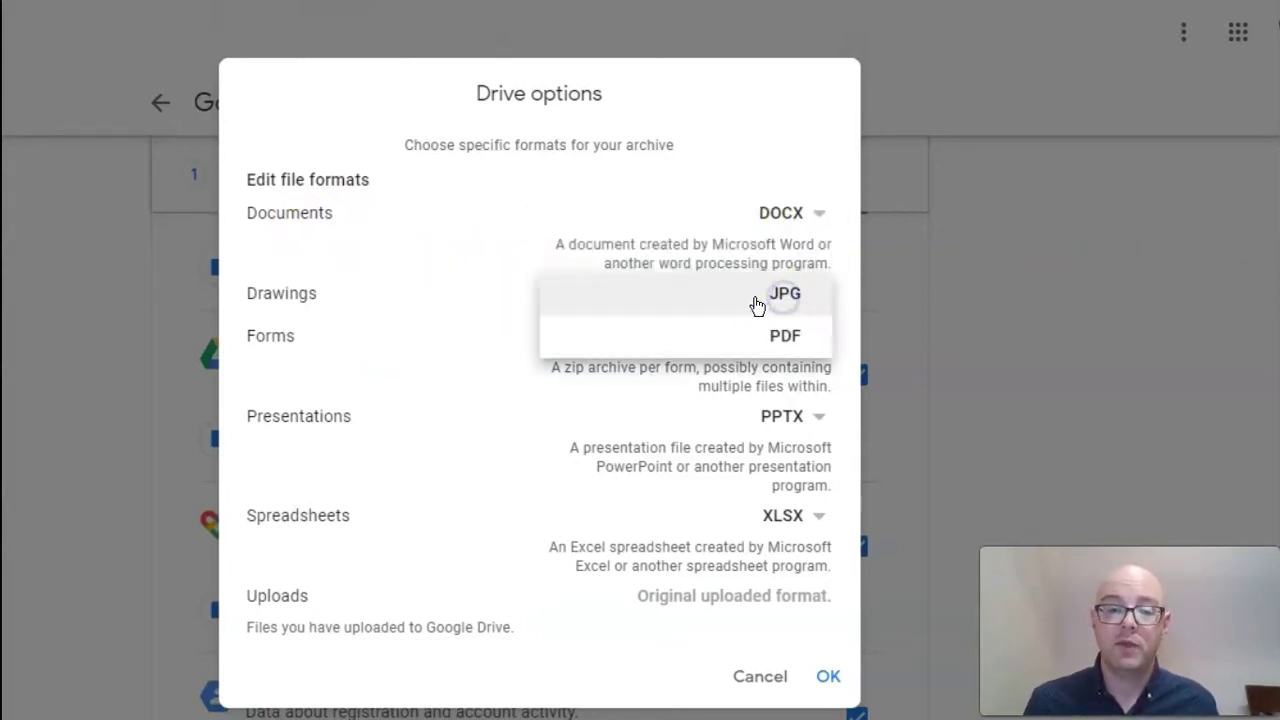
left_click(480, 250)
left_click(818, 420)
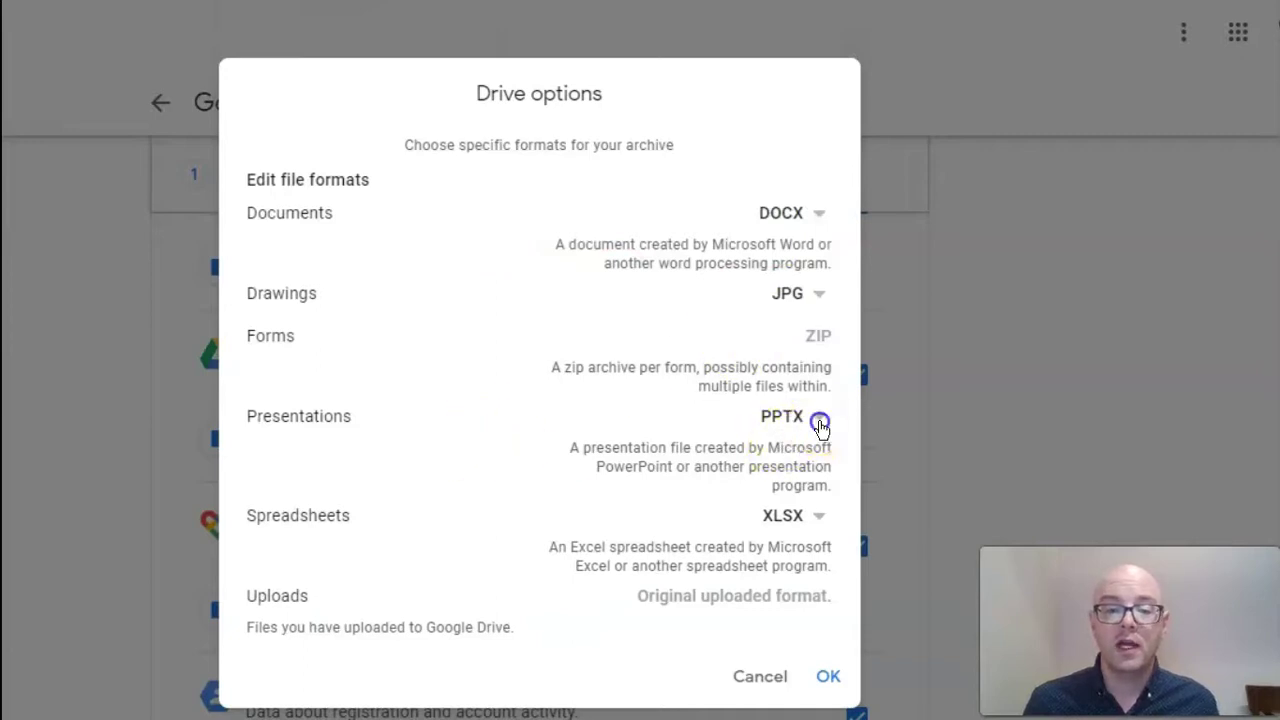
left_click(760, 676)
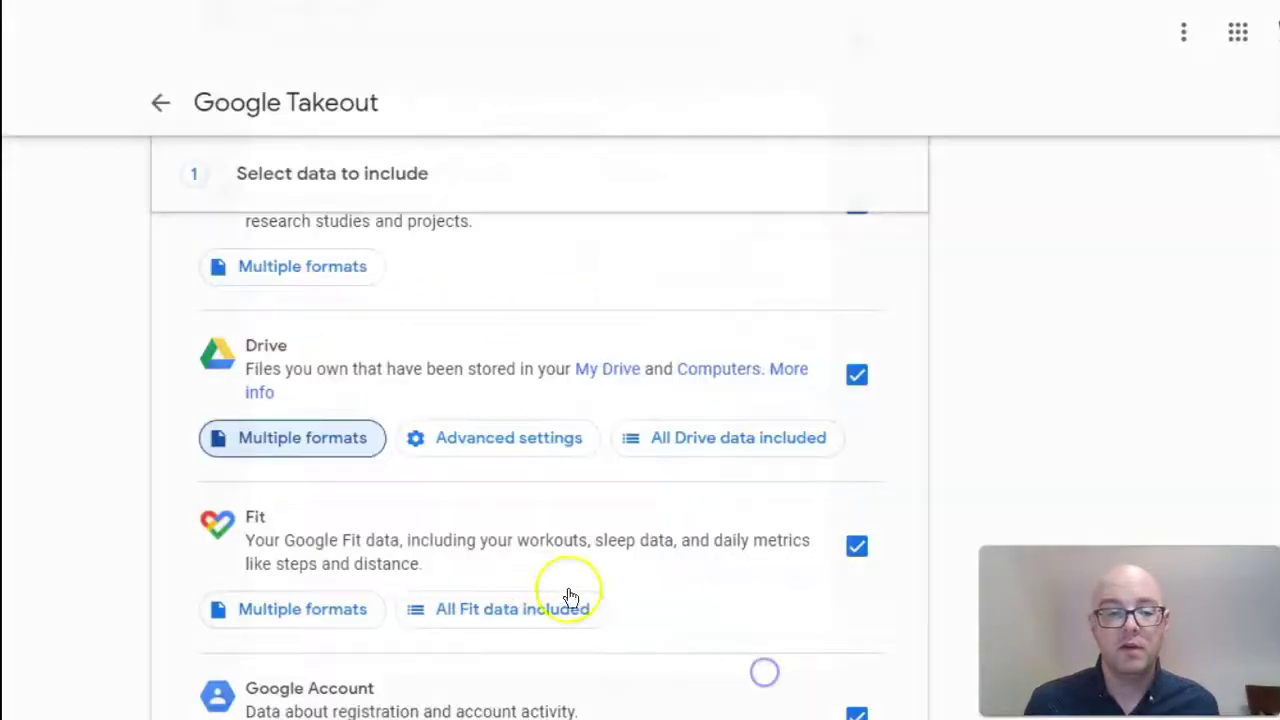
Leave Drive advanced settings unchanged and keep all Drive data included.
left_click(515, 440)
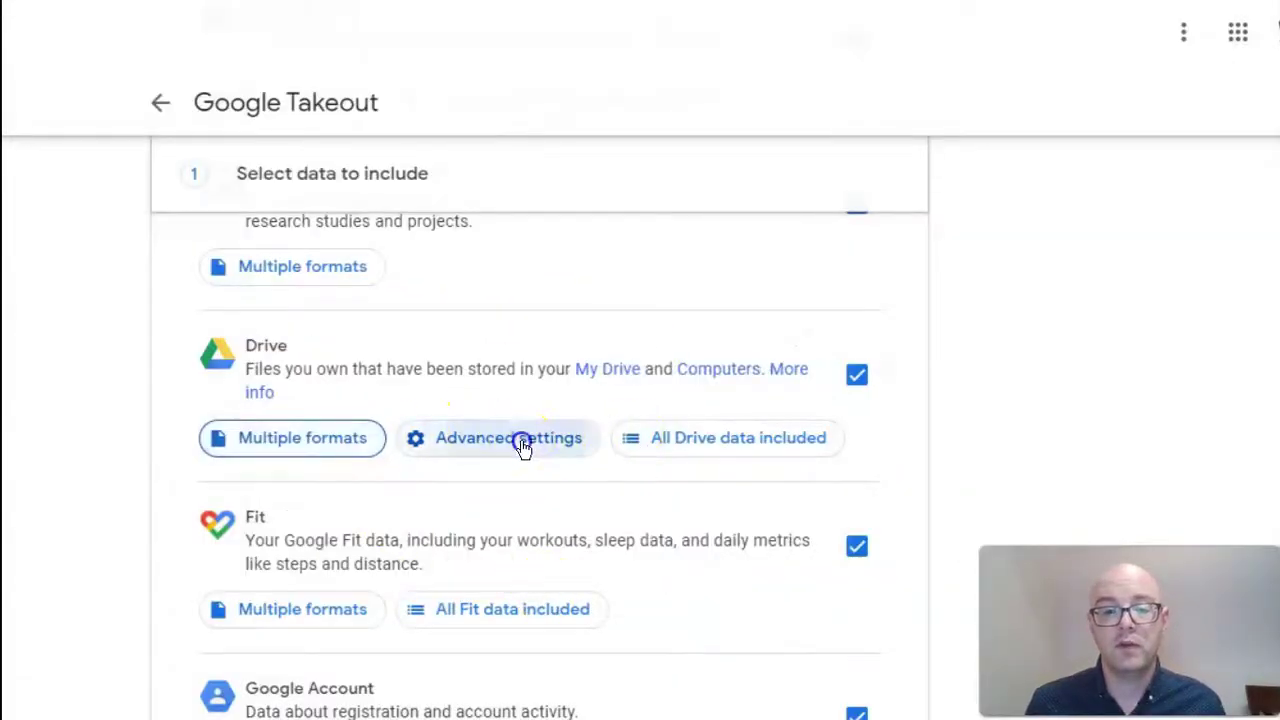
left_click(622, 519)
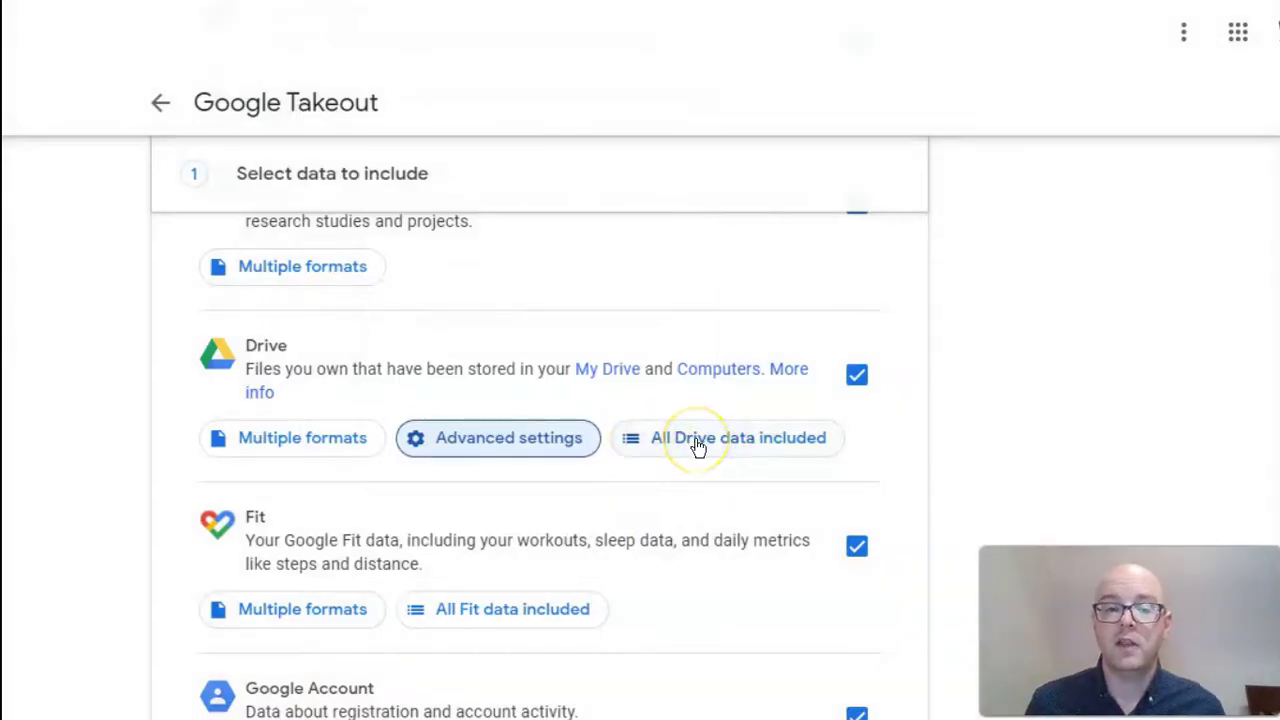
left_click(697, 440)
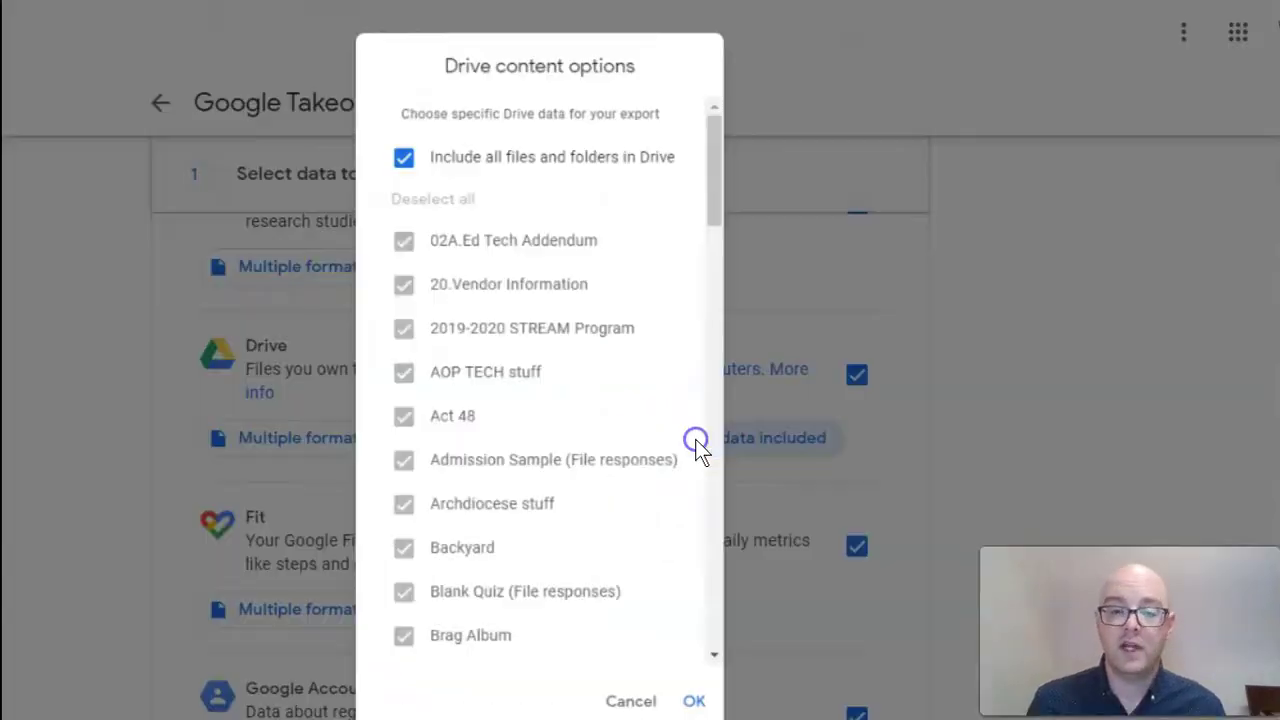
left_click(993, 506)
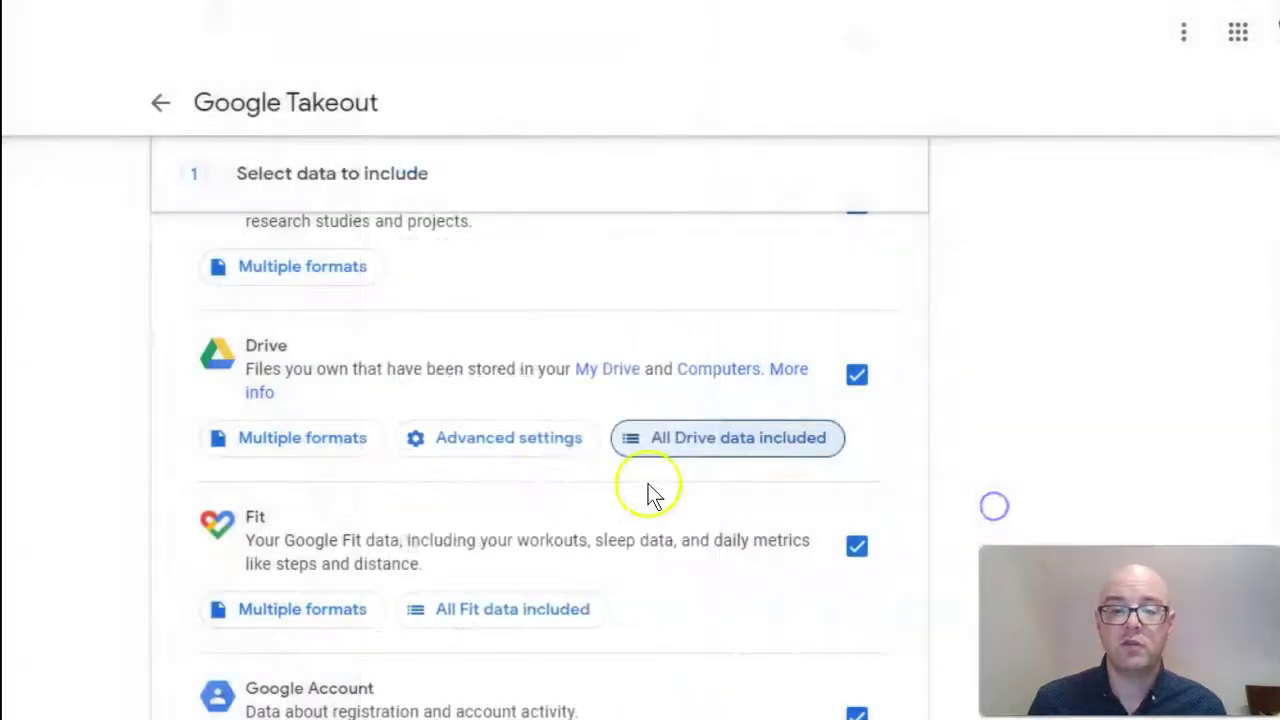
scroll(564, 480, "down", 6)
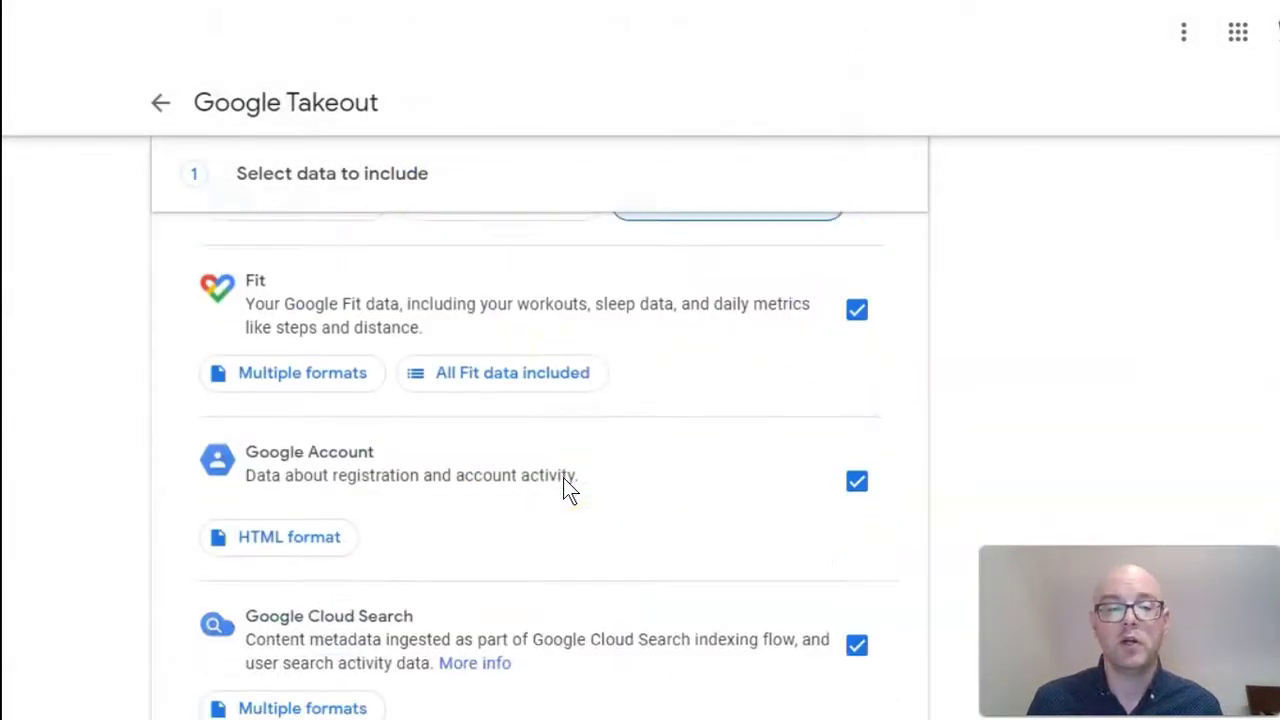
scroll(563, 490, "down", 1)
scroll(563, 490, "up", 6)
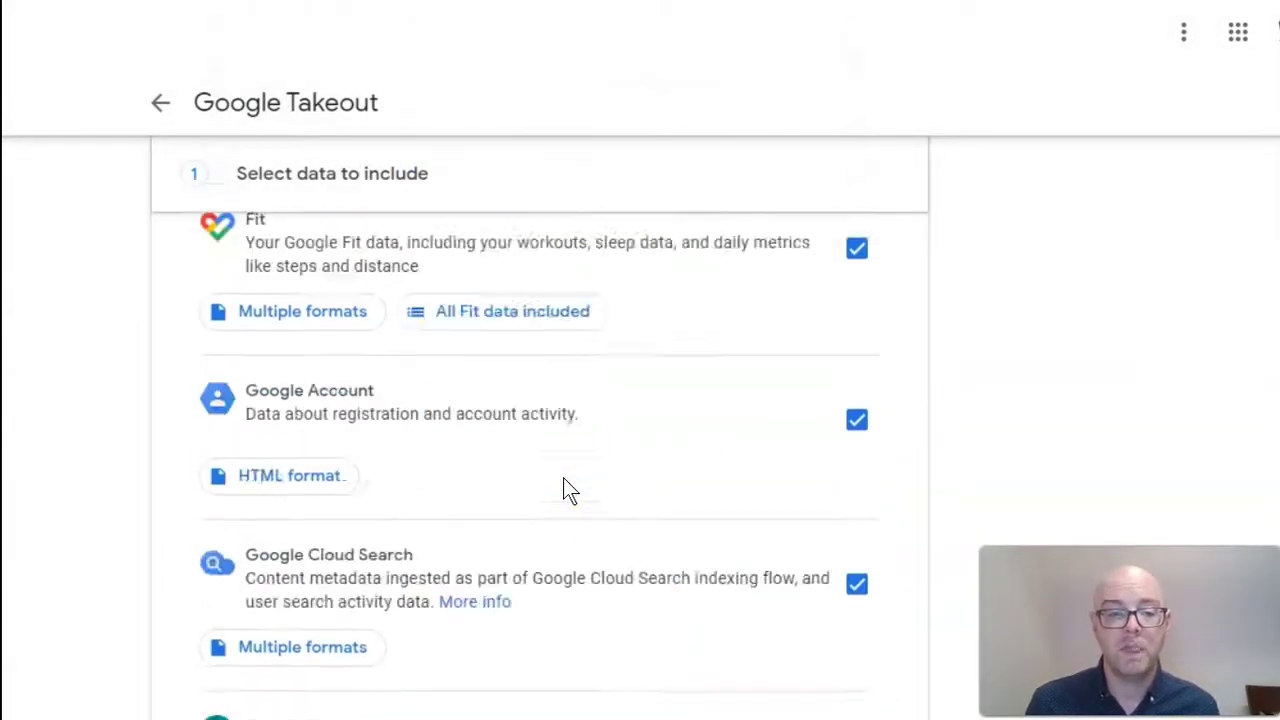
scroll(627, 530, "down", 2)
left_click(627, 530)
scroll(627, 522, "down", 14)
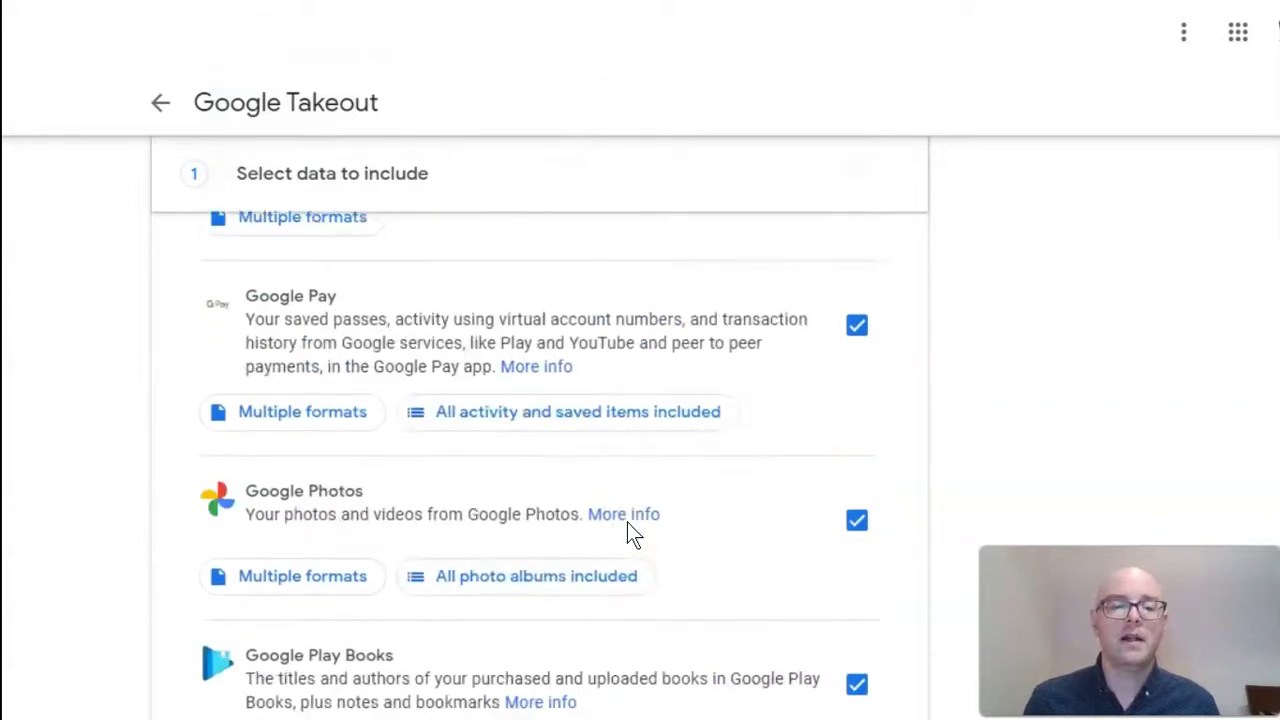
scroll(627, 522, "down", 15)
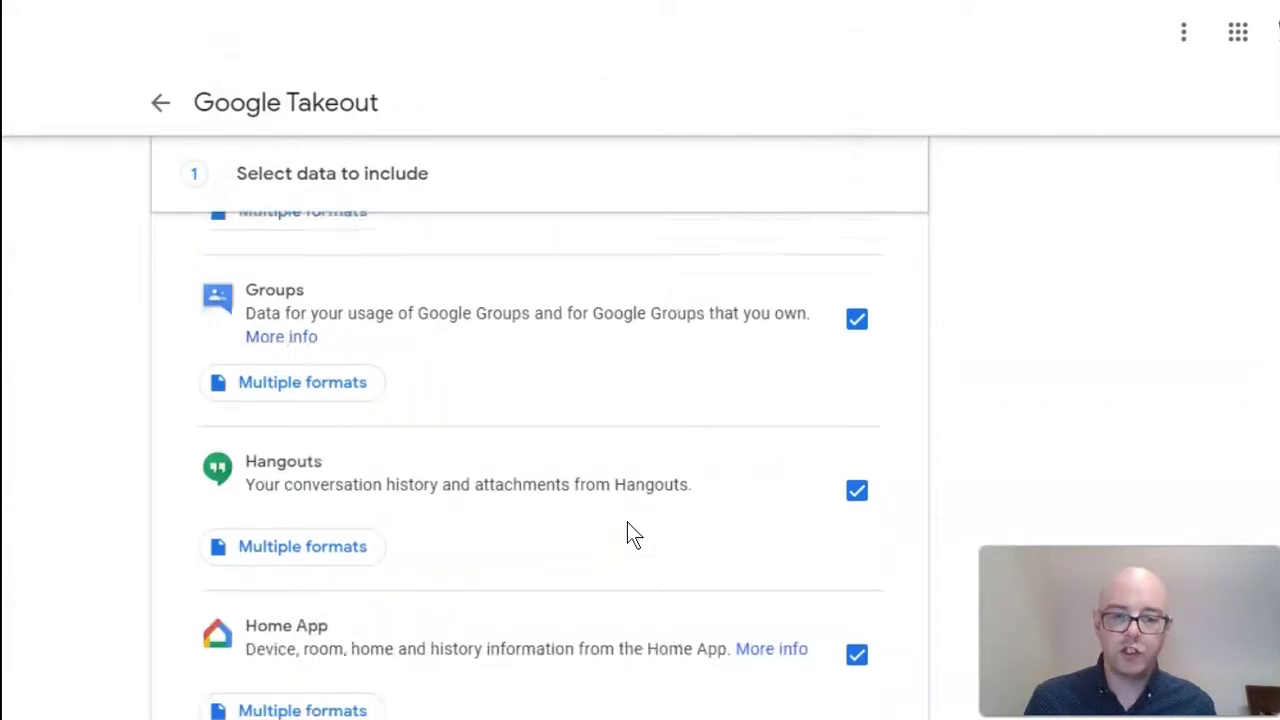
scroll(627, 522, "down", 3)
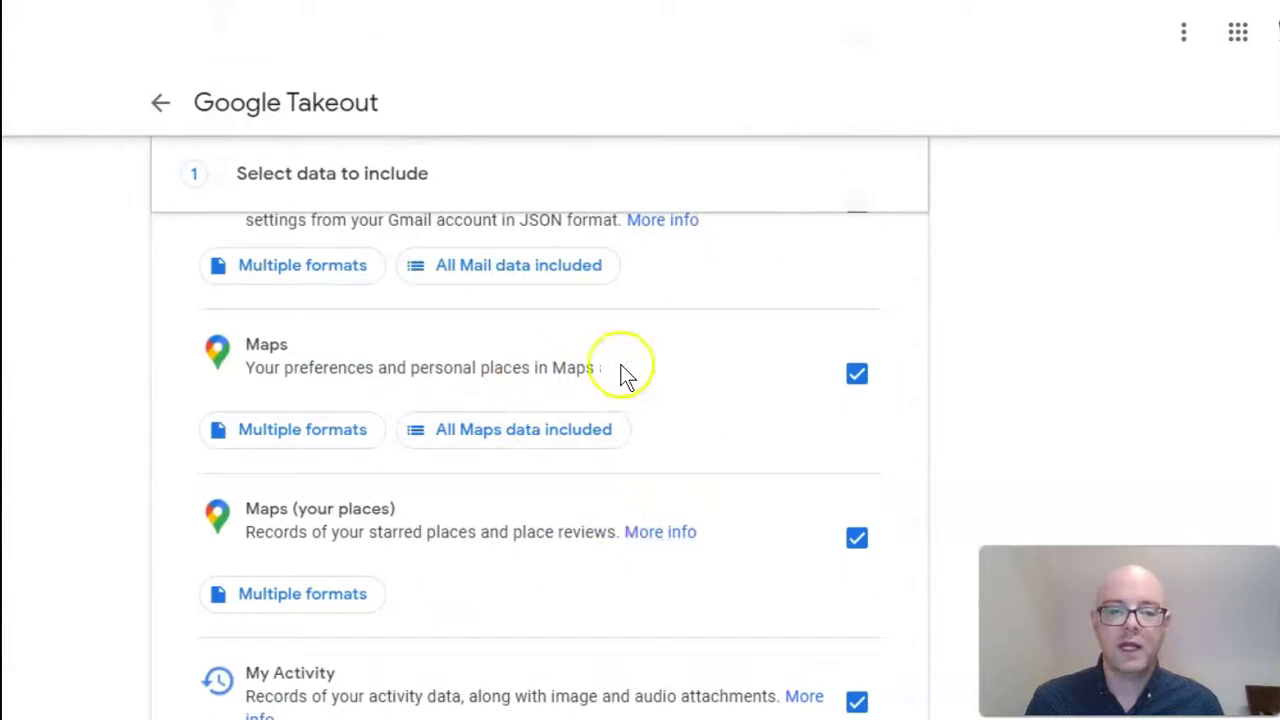
scroll(600, 400, "down", 1)
left_click(853, 419)
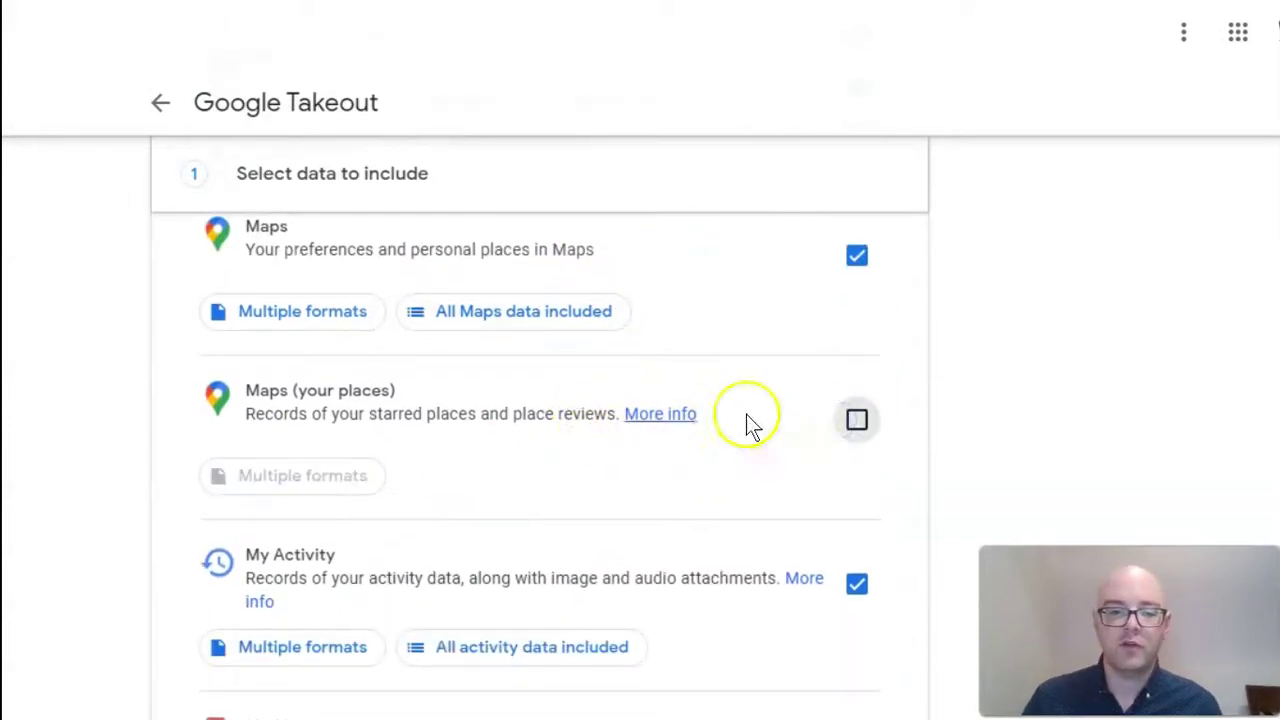
left_click(854, 418)
scroll(670, 432, "down", 1)
scroll(660, 440, "down", 20)
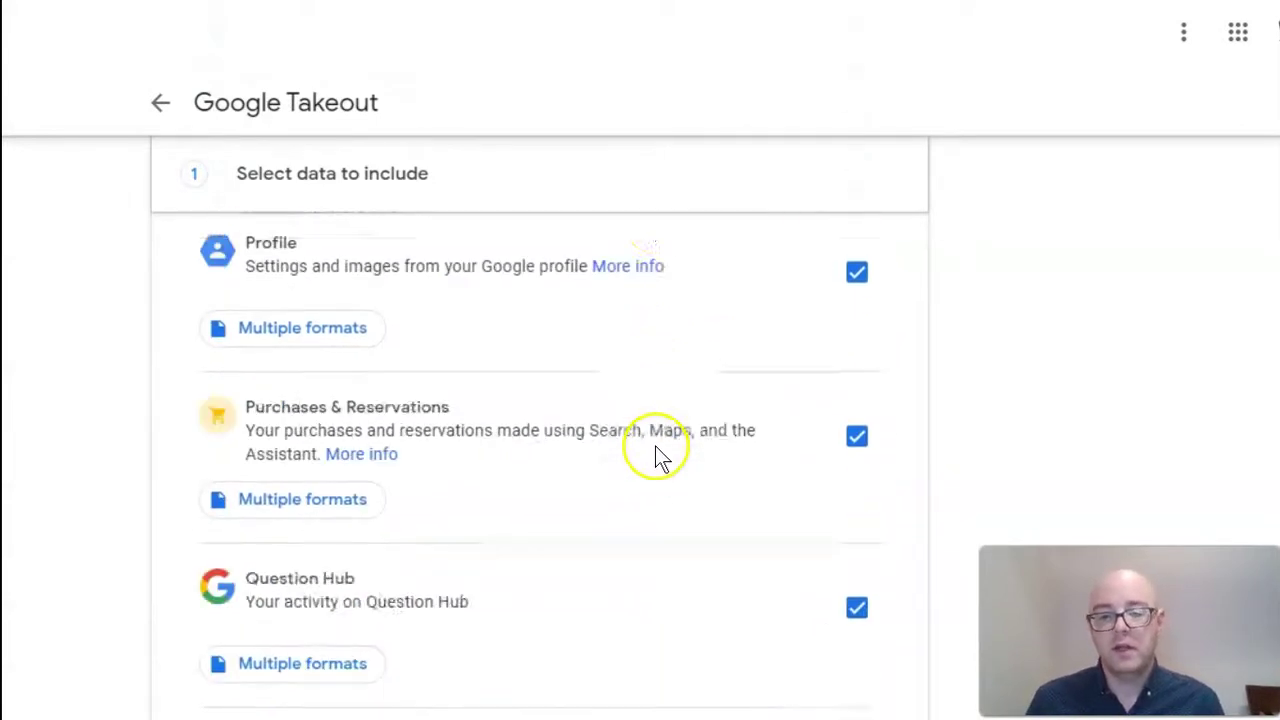
scroll(652, 460, "down", 4)
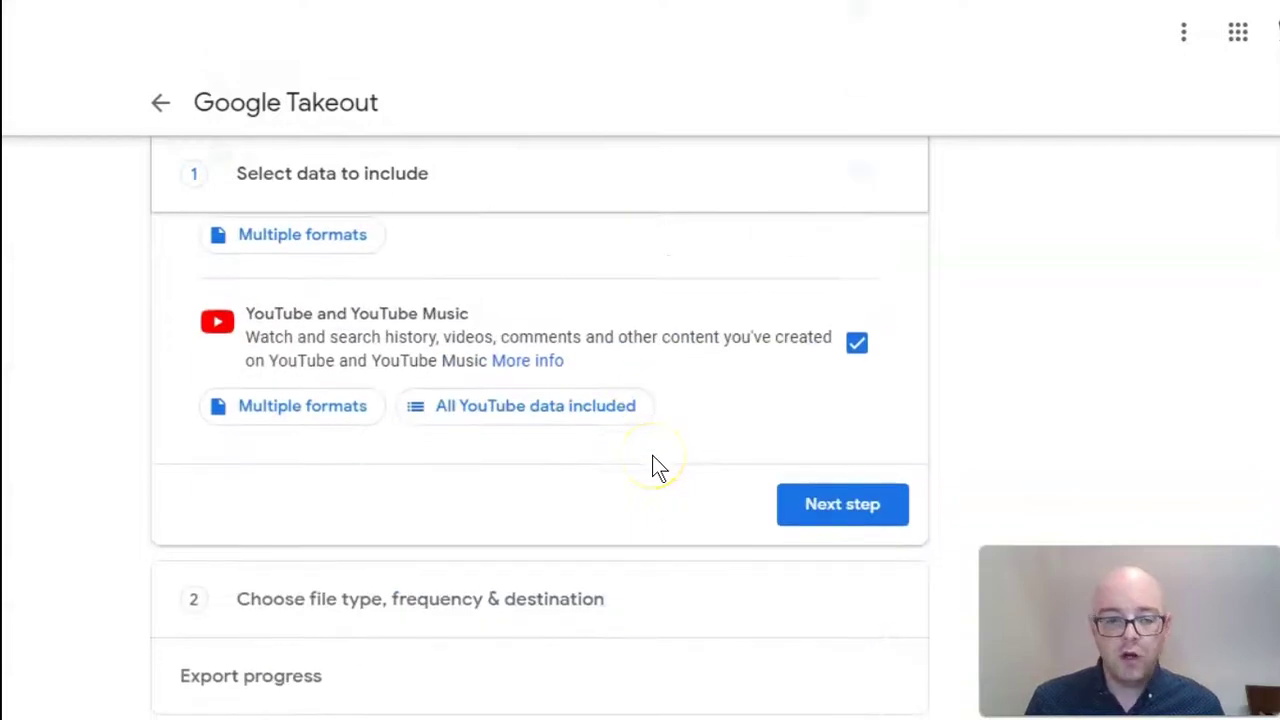
Move to step 2 and keep delivery as a download link sent via email.
left_click(836, 510)
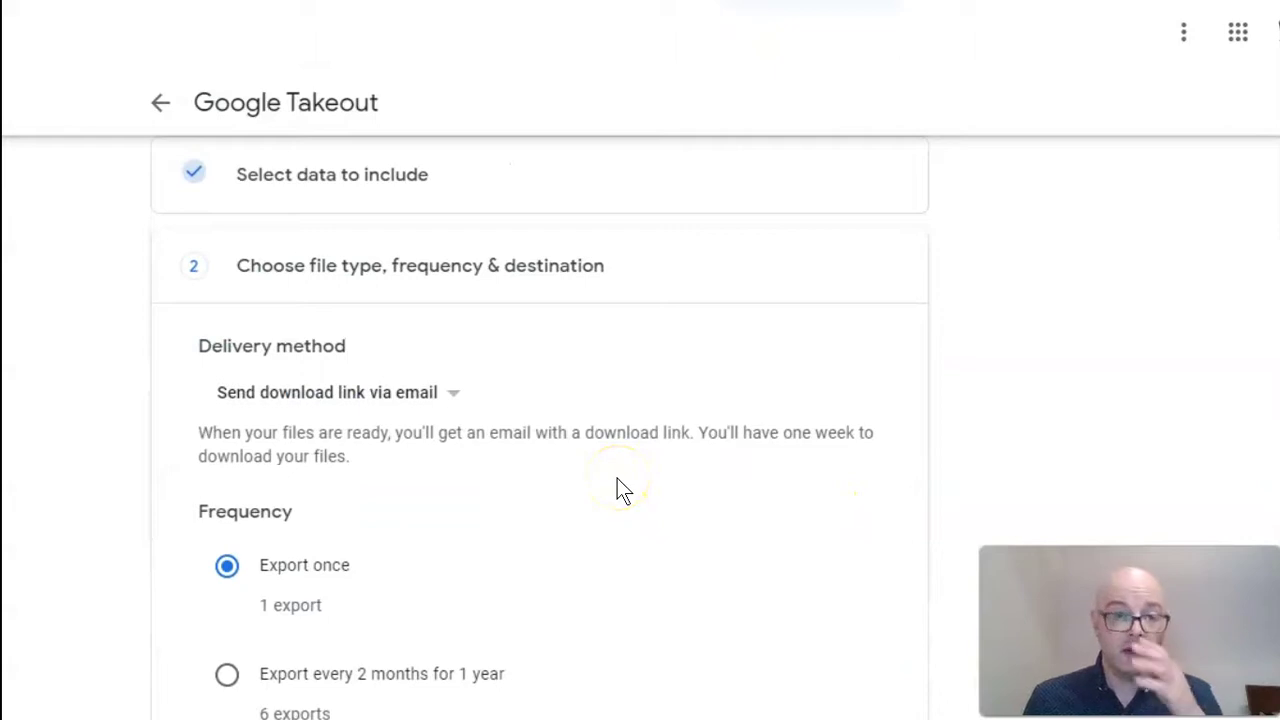
left_click(455, 394)
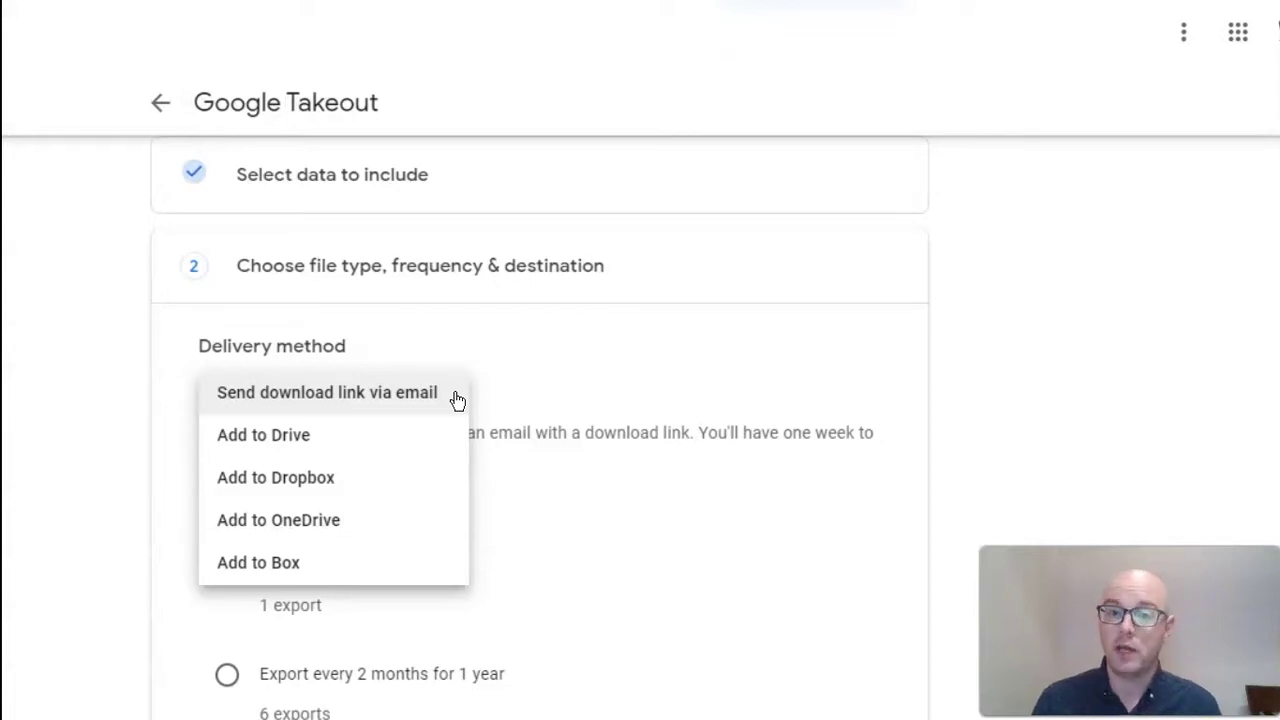
left_click(301, 440)
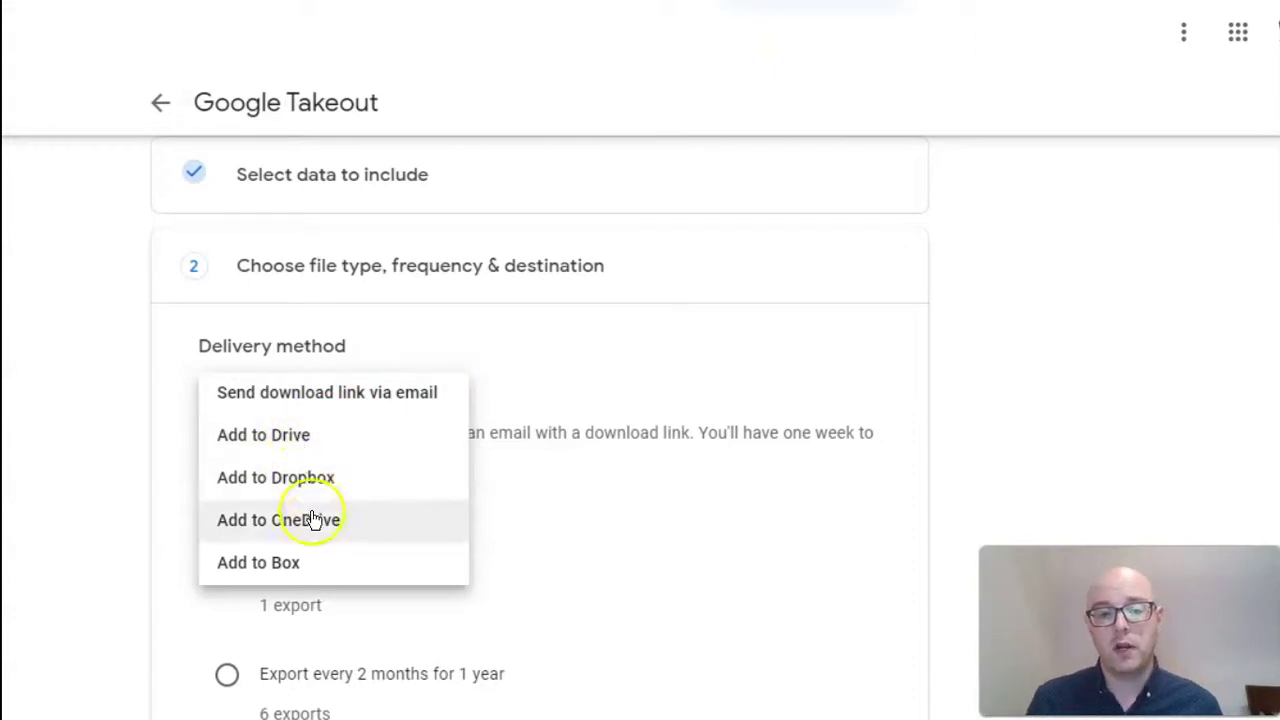
left_click(514, 586)
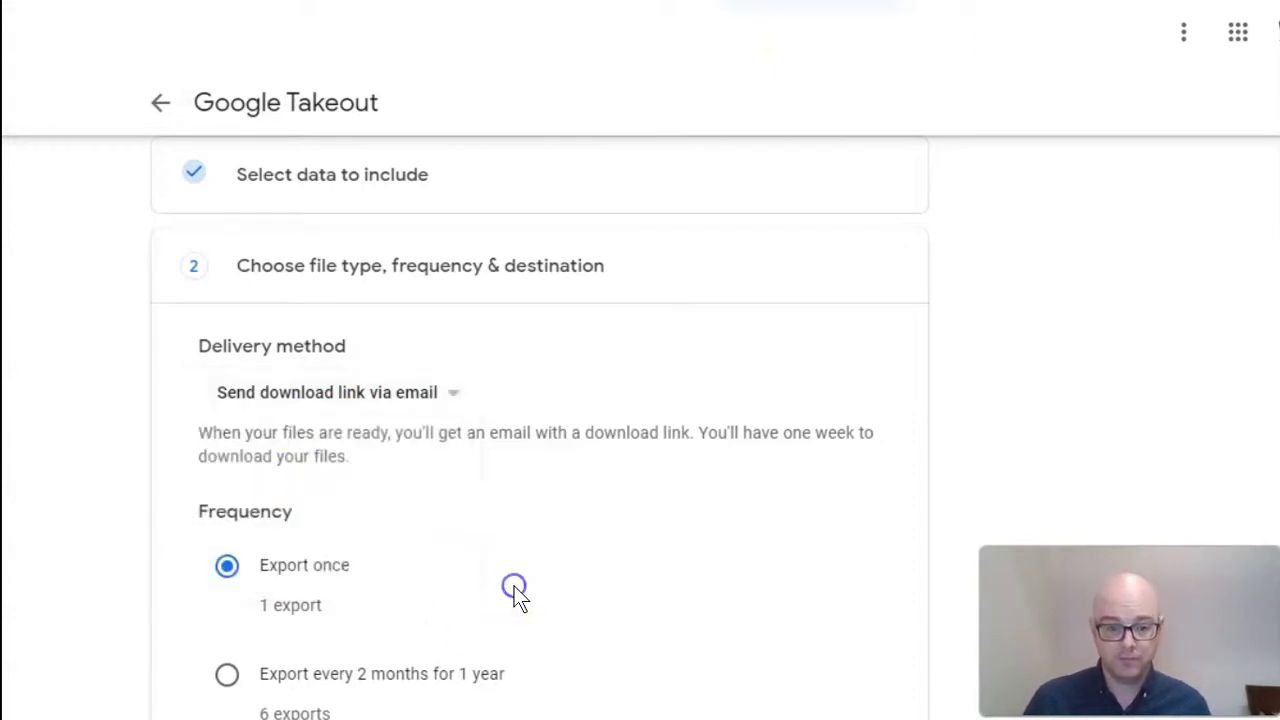
Keep .zip archives split at 2 GB and create the export.
scroll(509, 583, "down", 3)
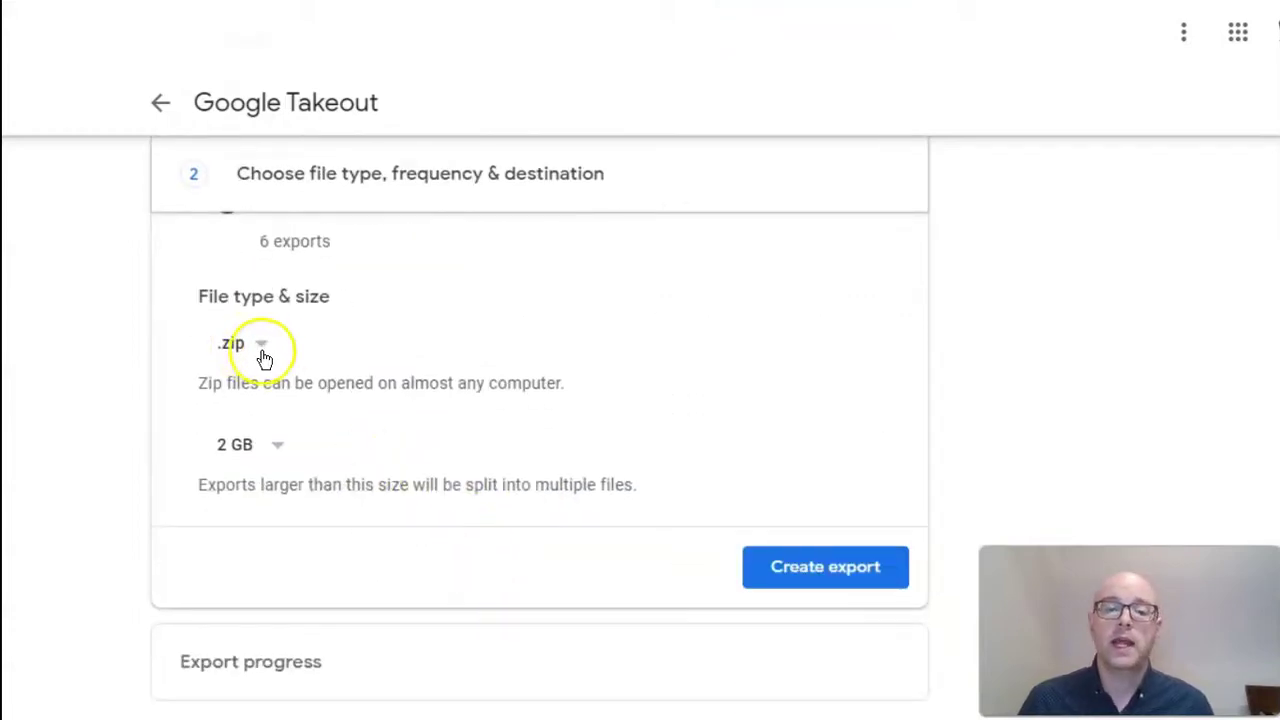
left_click(258, 346)
left_click(255, 346)
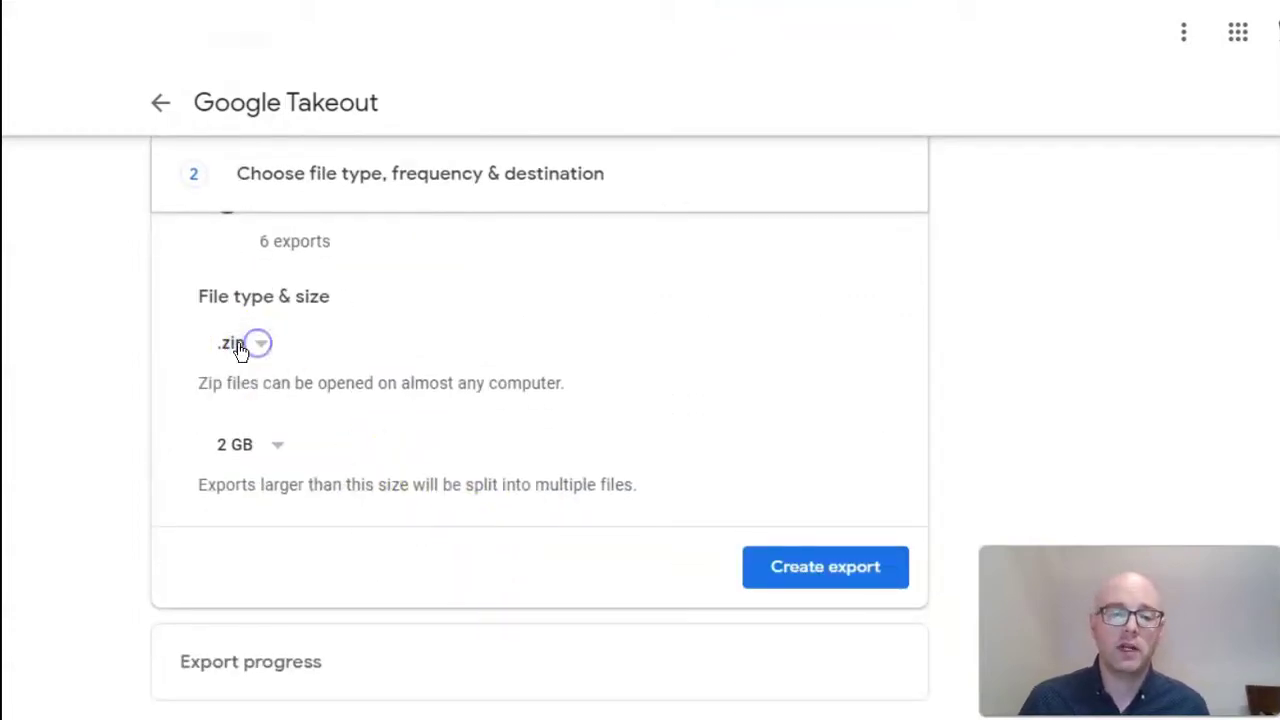
left_click(273, 450)
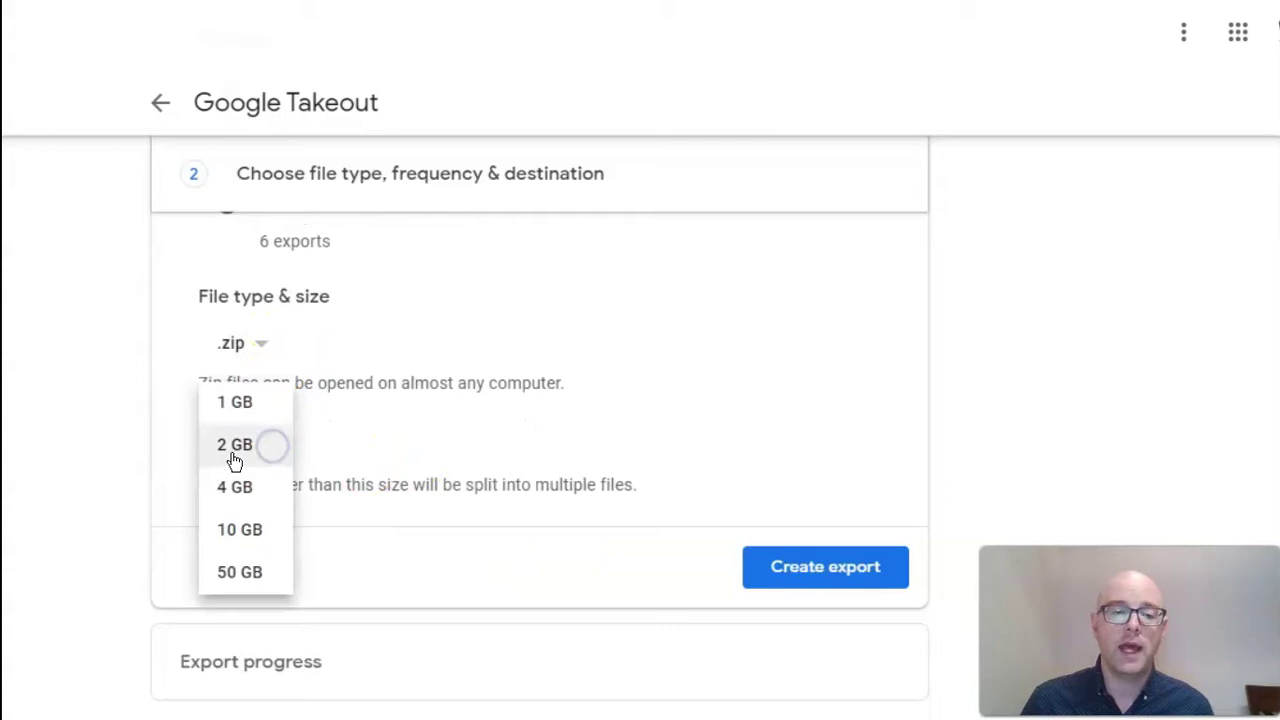
left_click(290, 447)
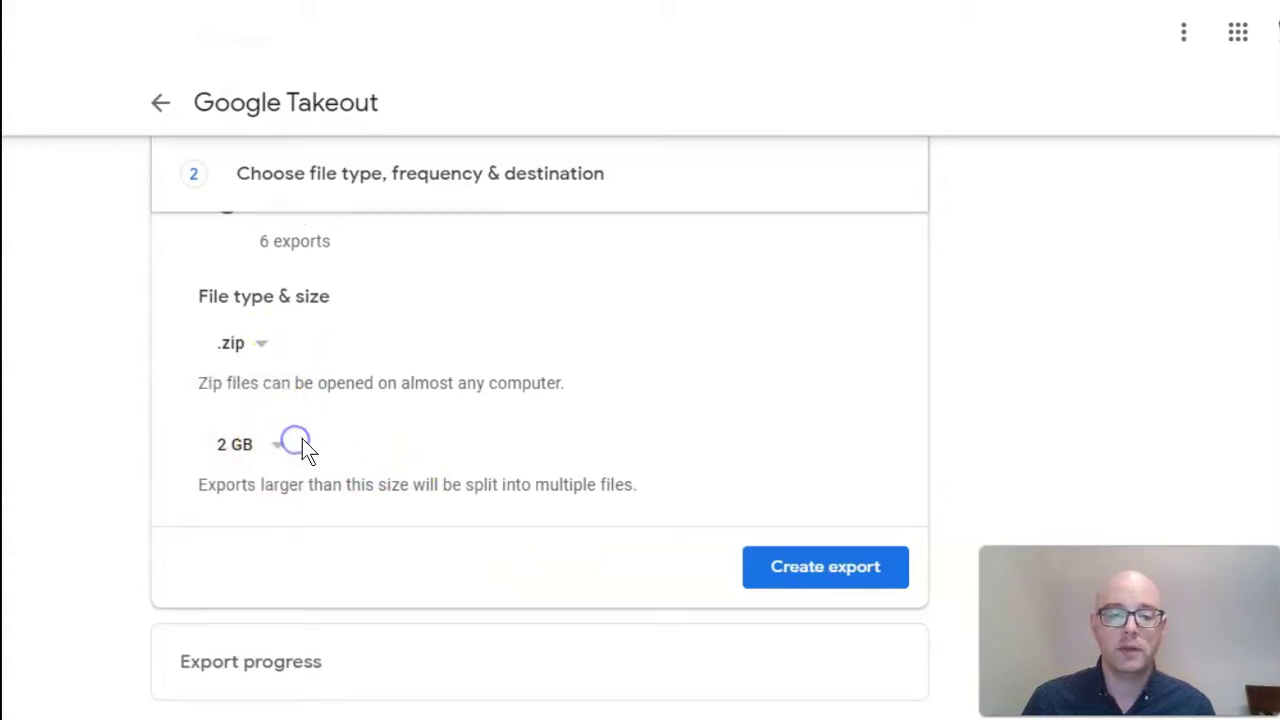
left_click(808, 579)
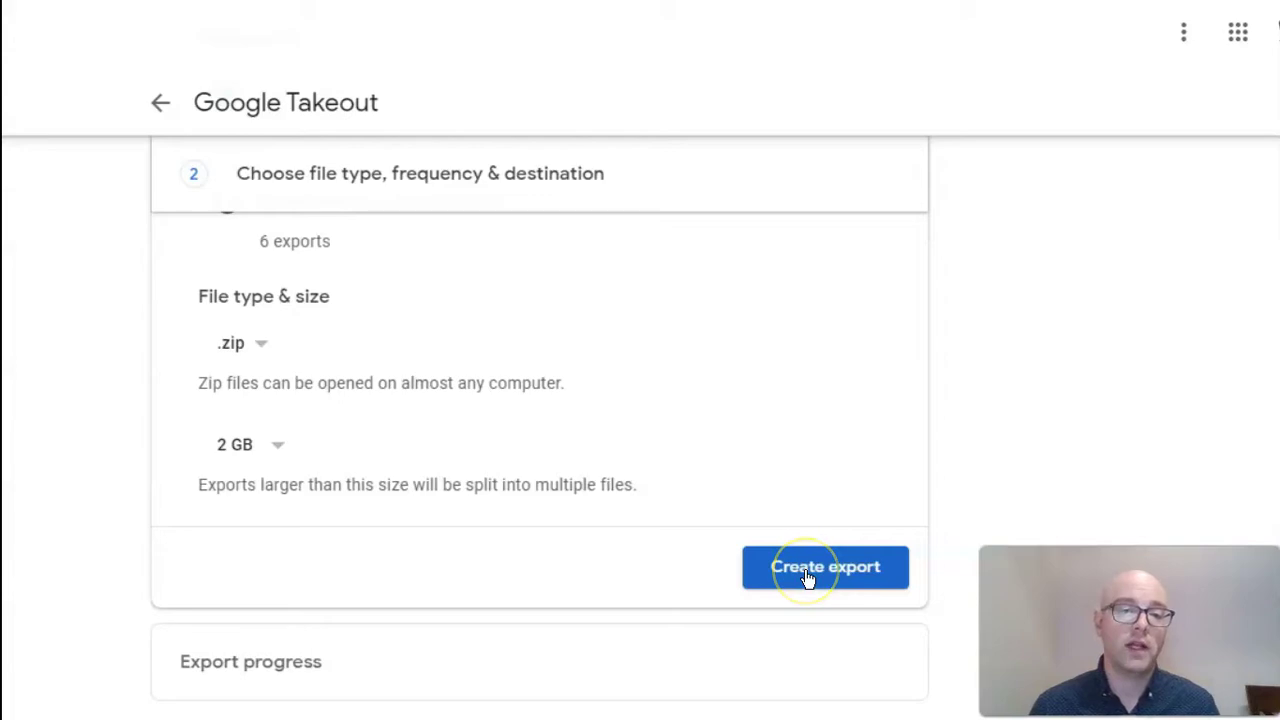